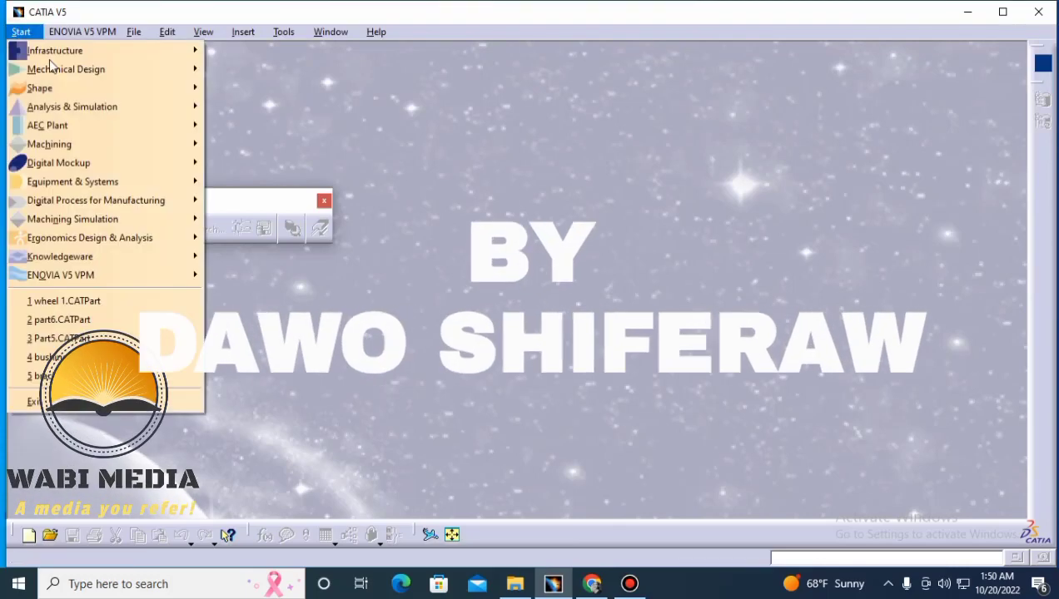
Create a new Part Design part and begin renaming Part1 to 'Part1 WHEEL'.
left_click(243, 67)
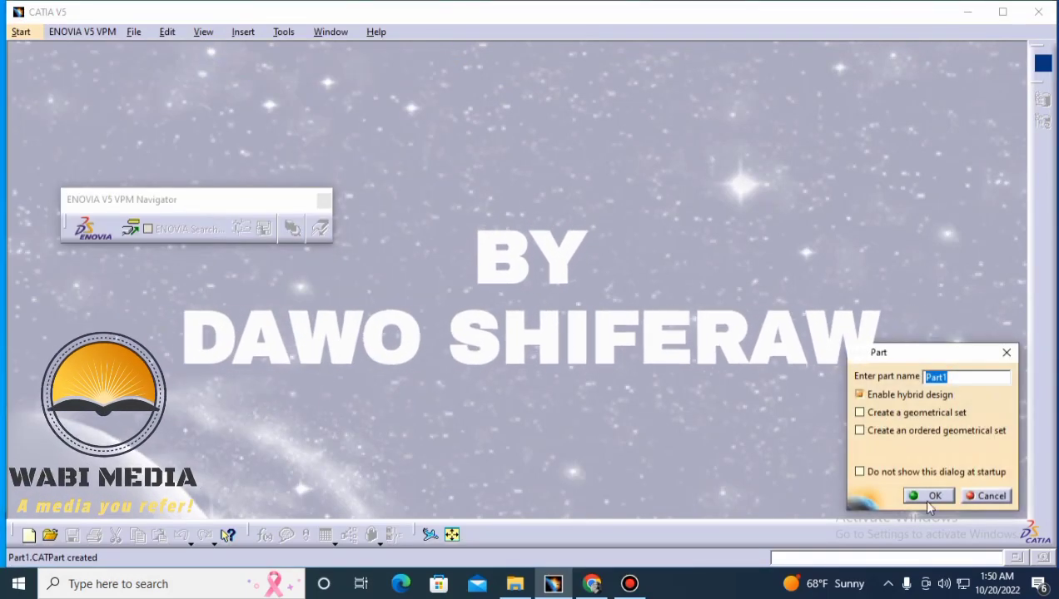
left_click(957, 378)
type("ሽ")
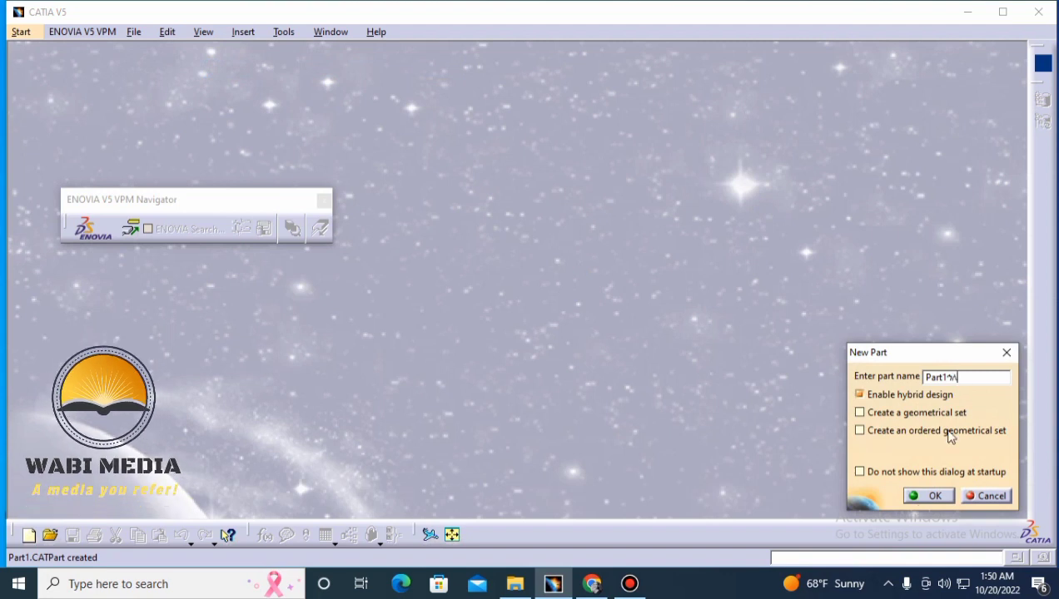
left_click(888, 584)
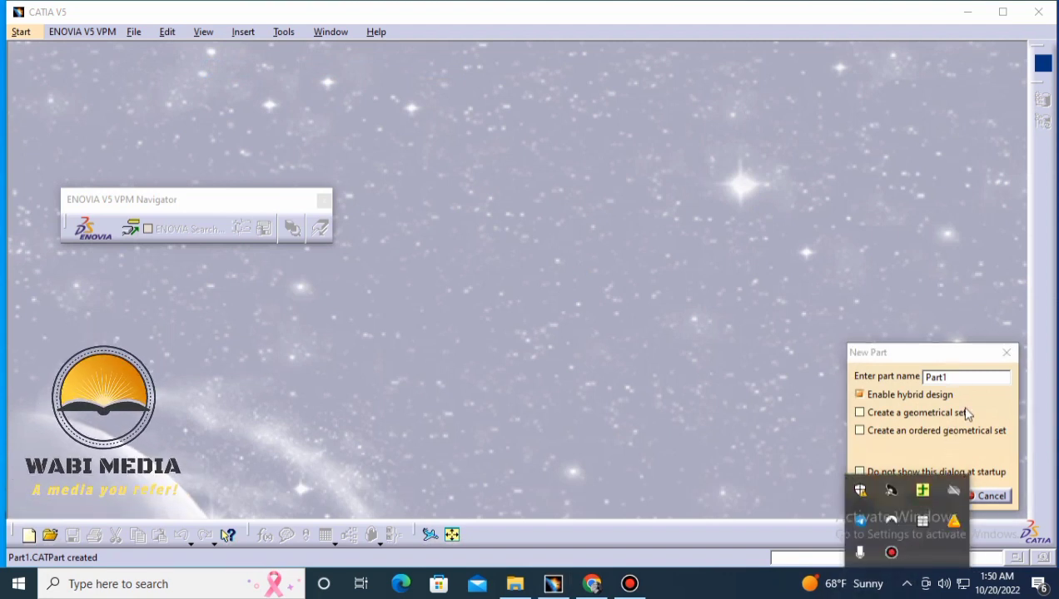
left_click(954, 376)
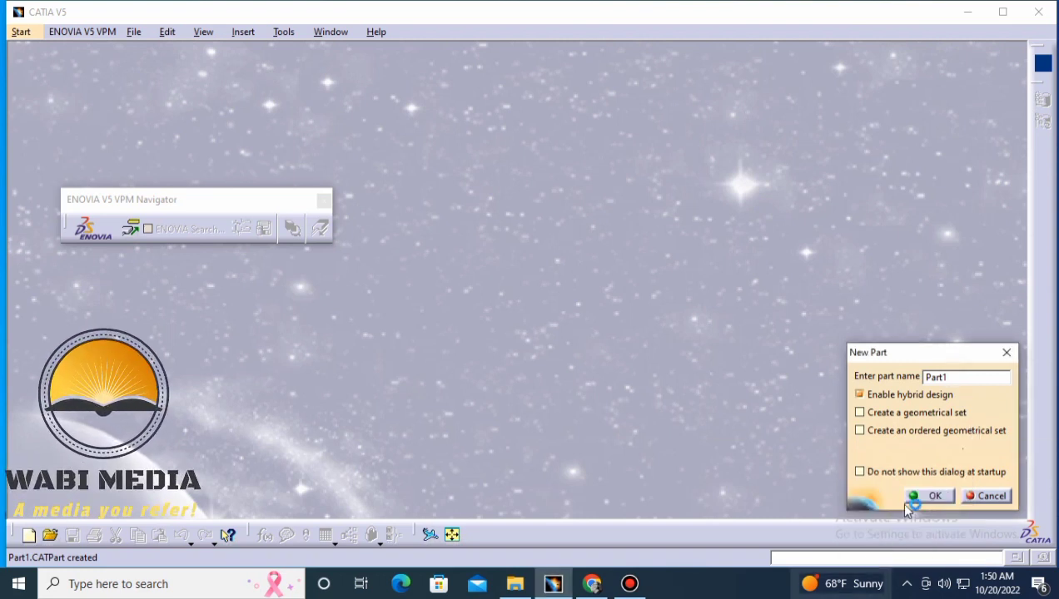
left_click(905, 583)
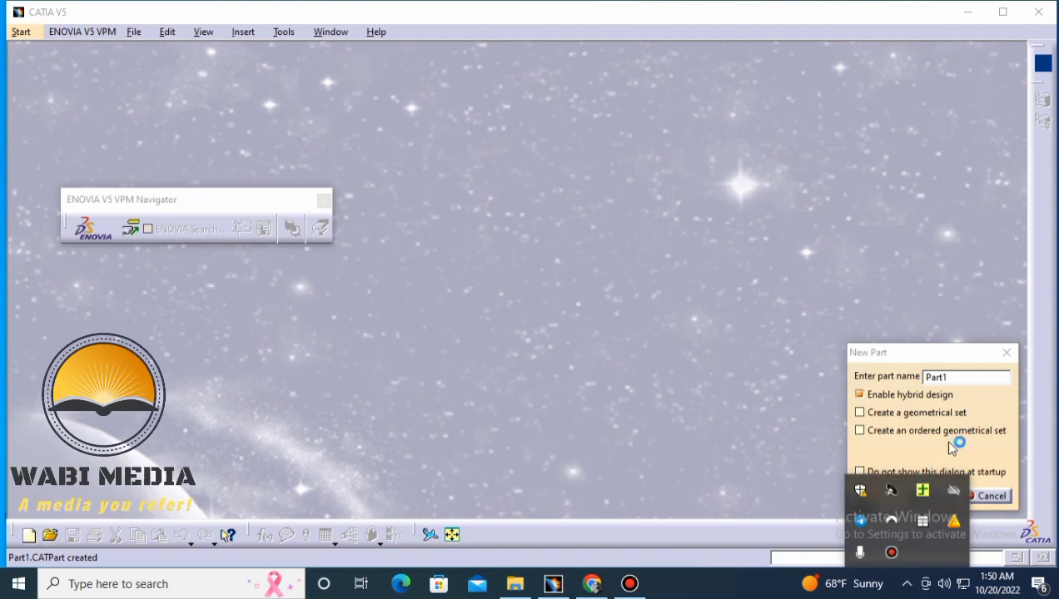
left_click(956, 379)
type("WHEEL")
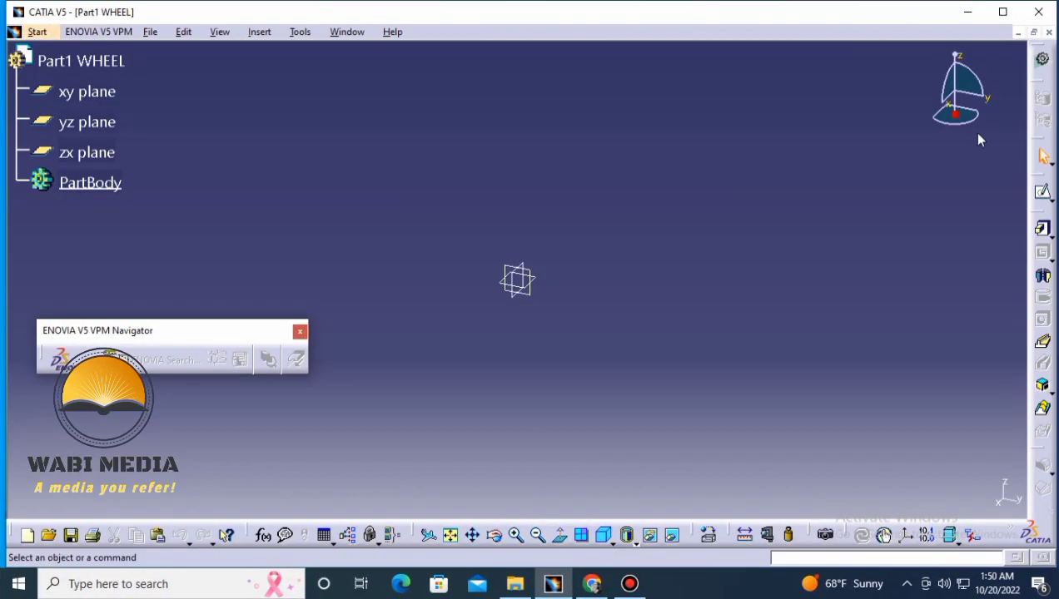
Open a sketch on the xy plane and draw the profile's top edge and upper step.
left_click(86, 93)
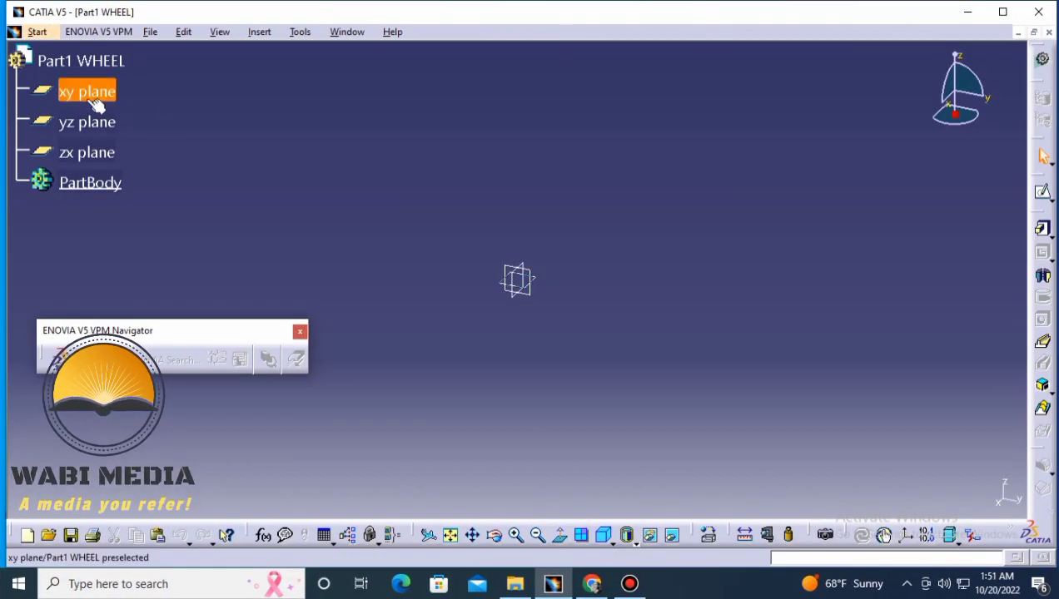
left_click(1045, 281)
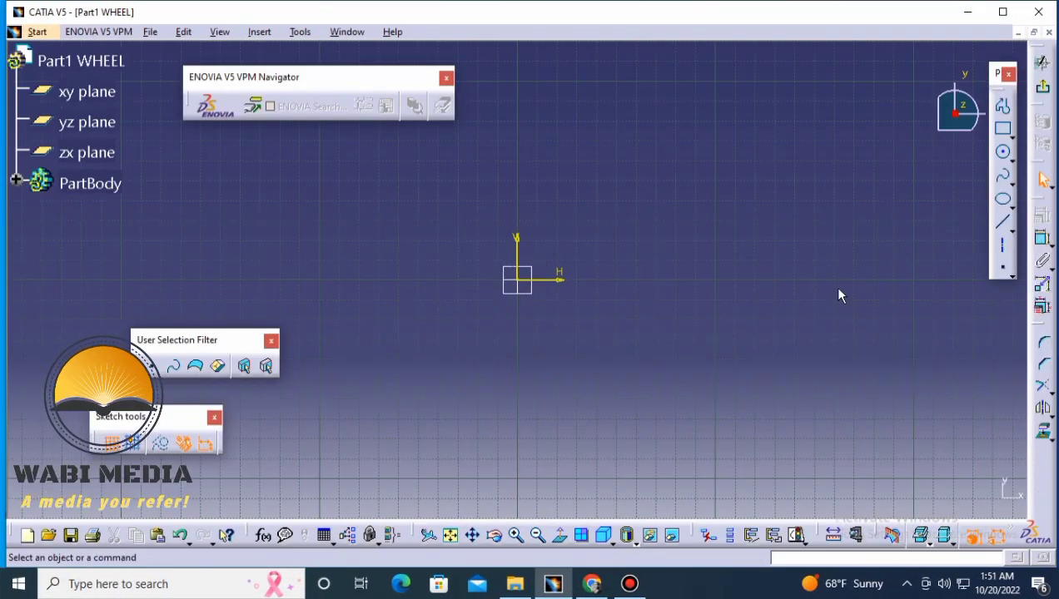
left_click(1005, 109)
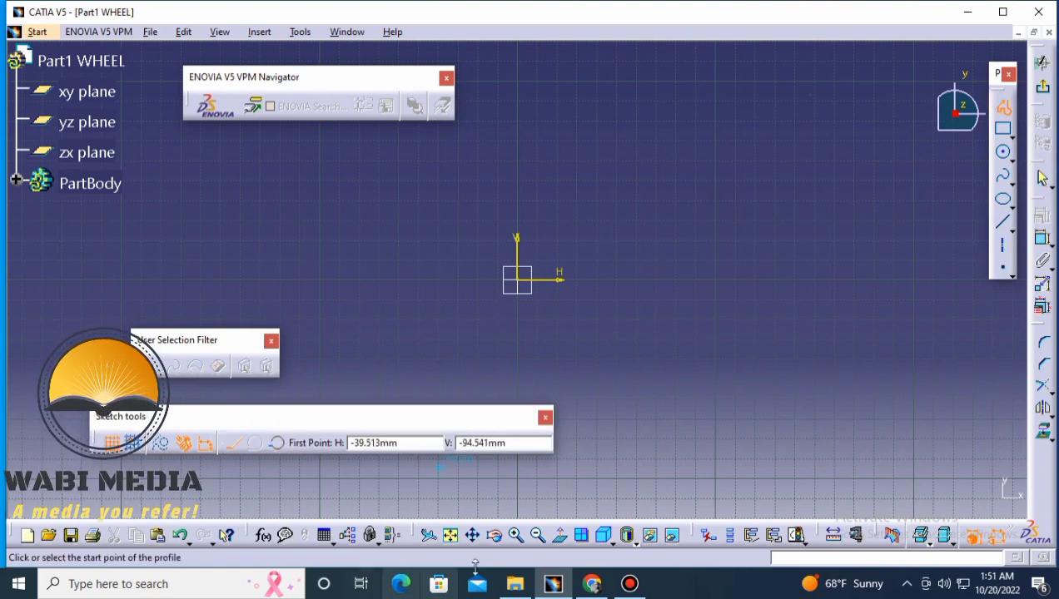
mouse_move(528, 379)
middle_mouse_down()
mouse_move(526, 400)
mouse_move(597, 486)
middle_mouse_up()
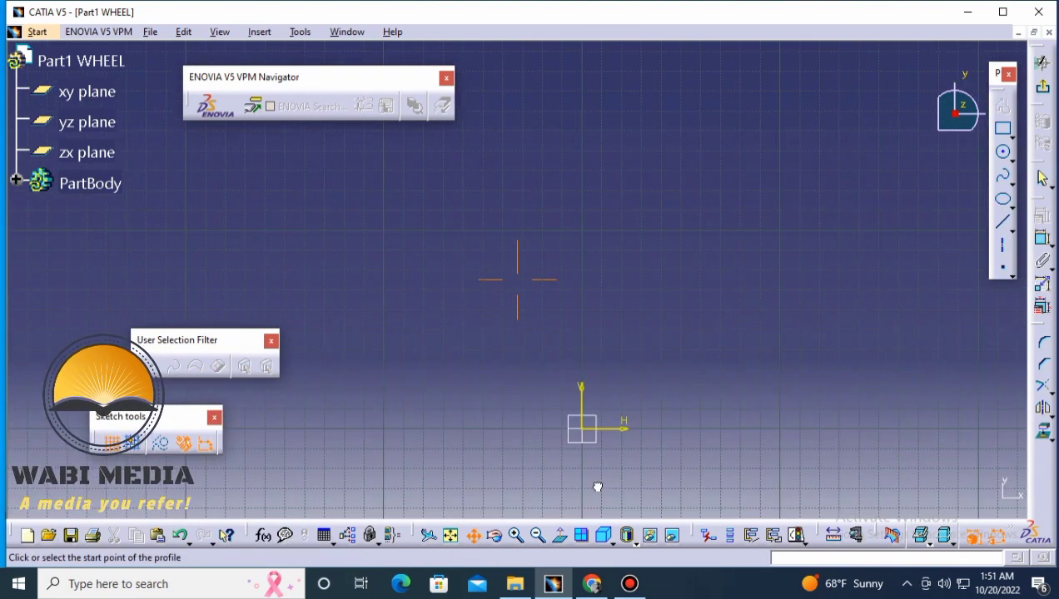
left_click(587, 62)
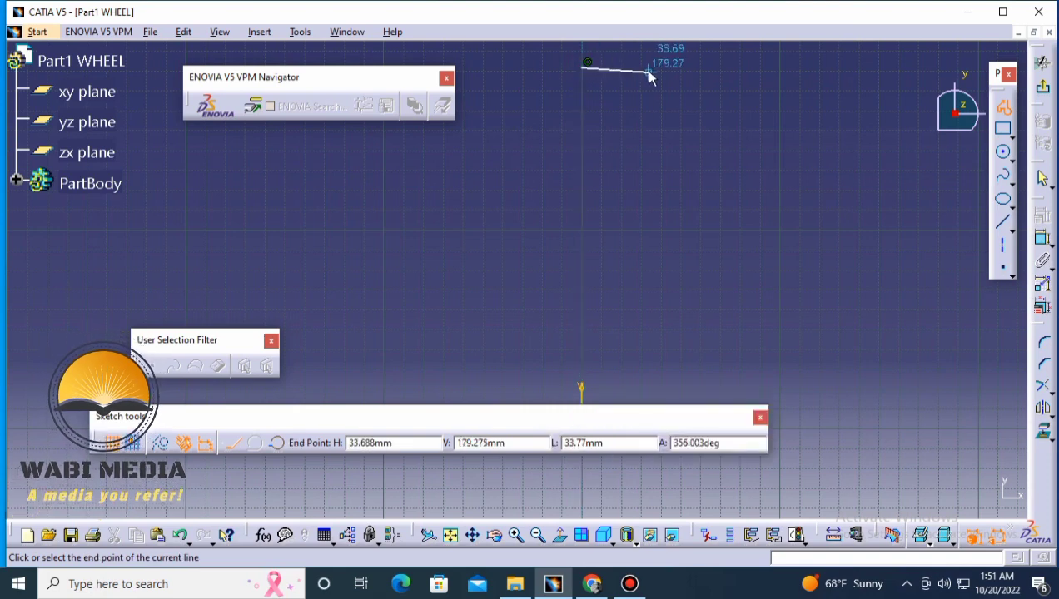
left_click(640, 66)
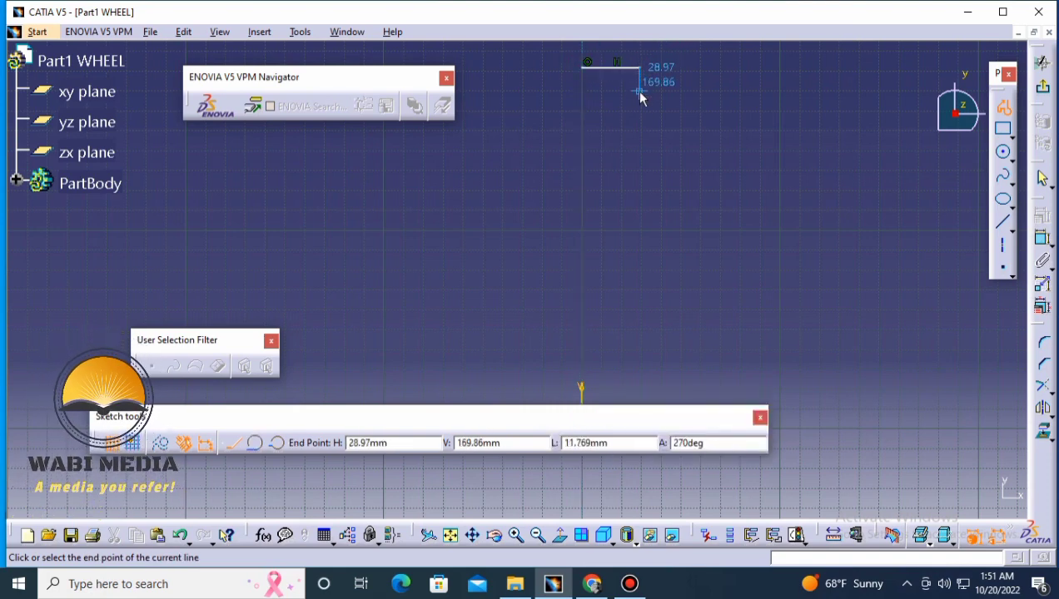
left_click(639, 89)
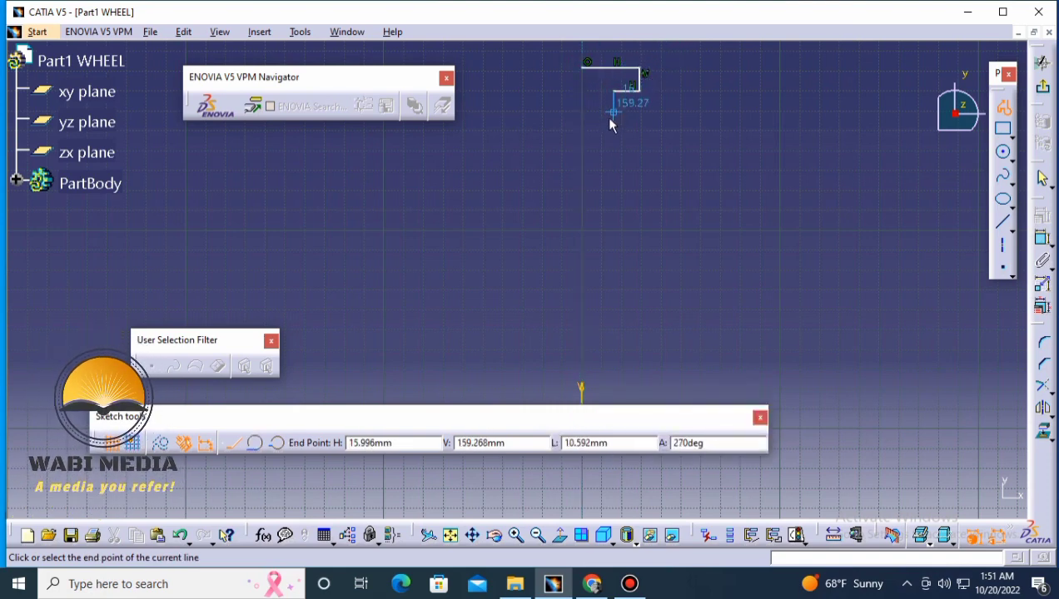
left_click(616, 121)
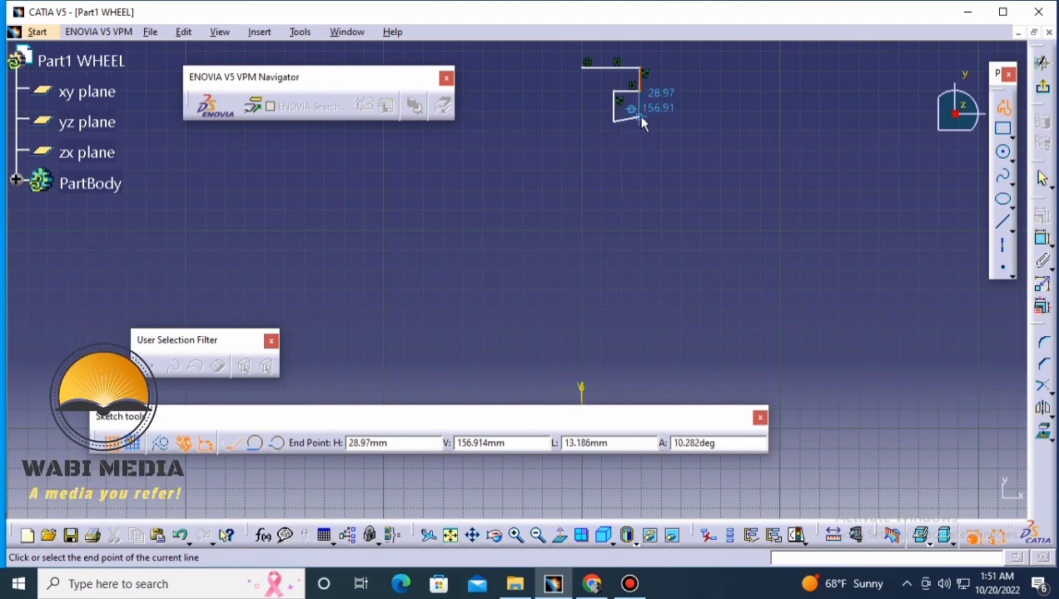
left_click(638, 122)
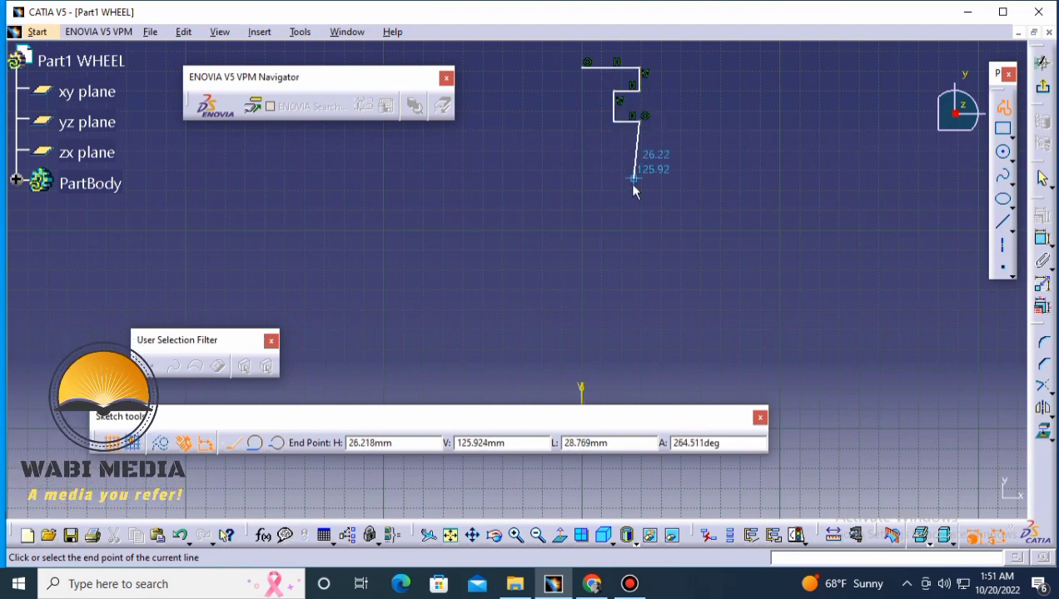
Continue the stepped profile down the right side and close it at the start point.
left_click(640, 282)
left_click(613, 280)
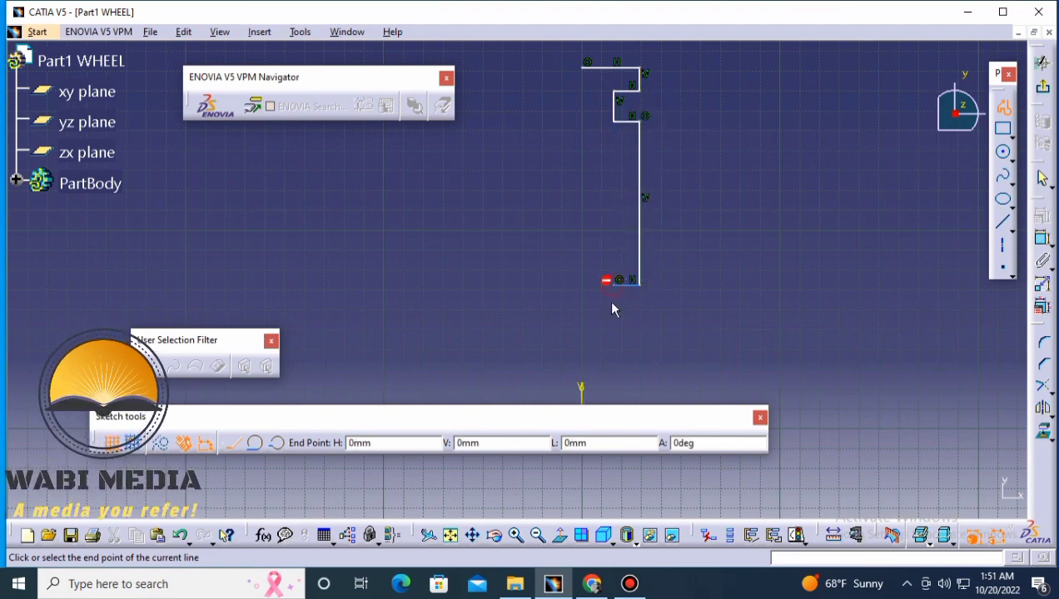
left_click(614, 307)
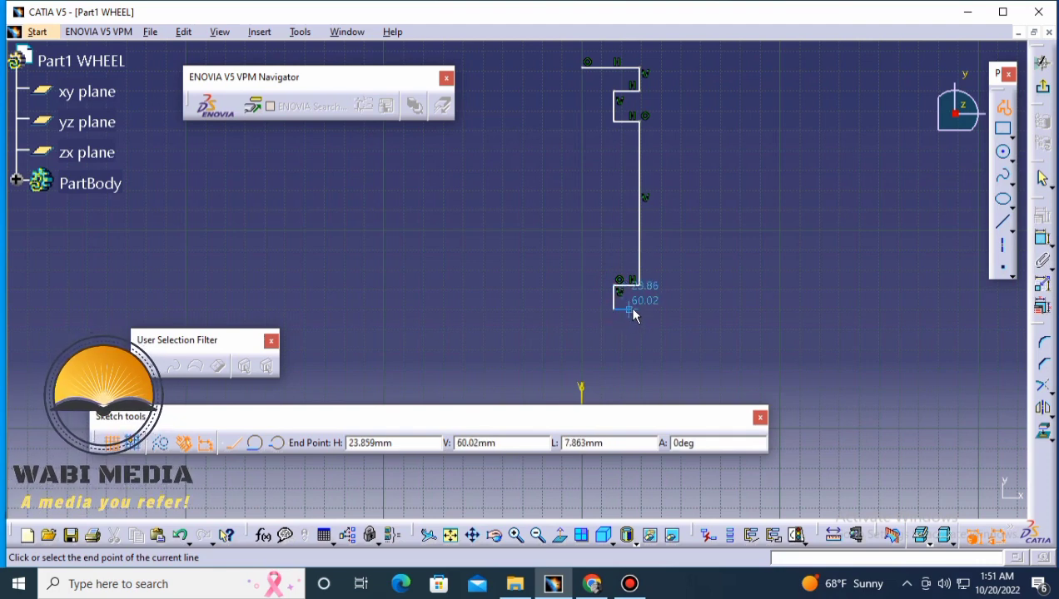
left_click(639, 307)
left_click(640, 369)
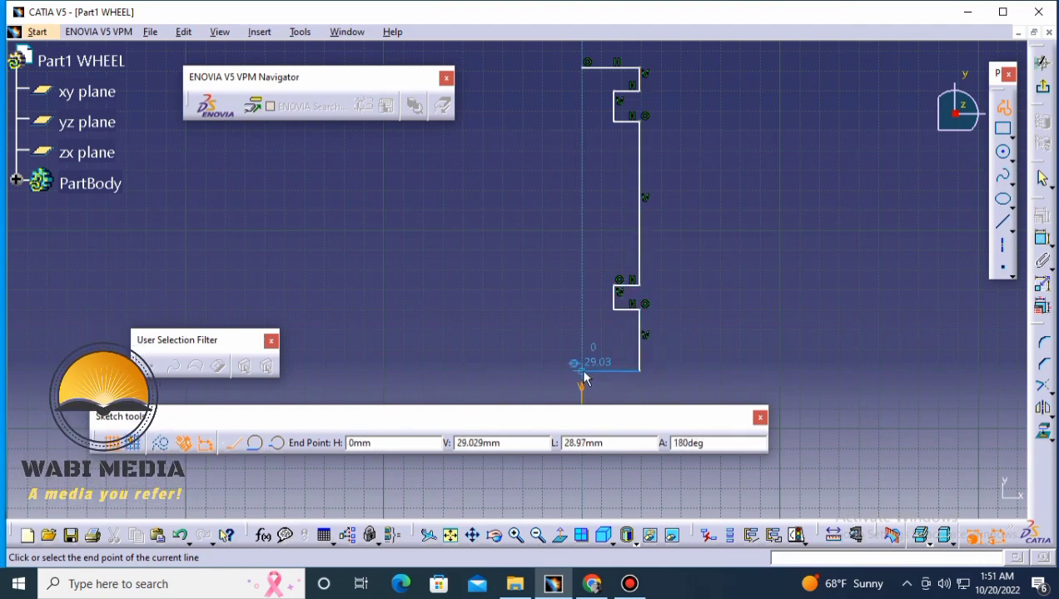
left_click(581, 369)
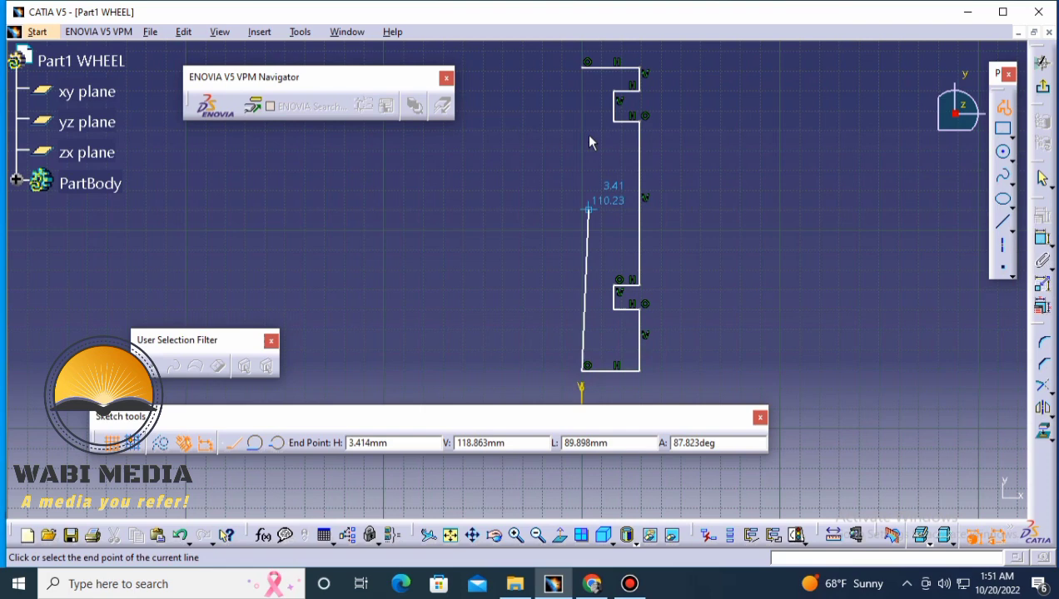
left_click(584, 65)
Mirror the profile about the vertical axis and delete the two central lines.
left_click_drag(561, 57, 695, 388)
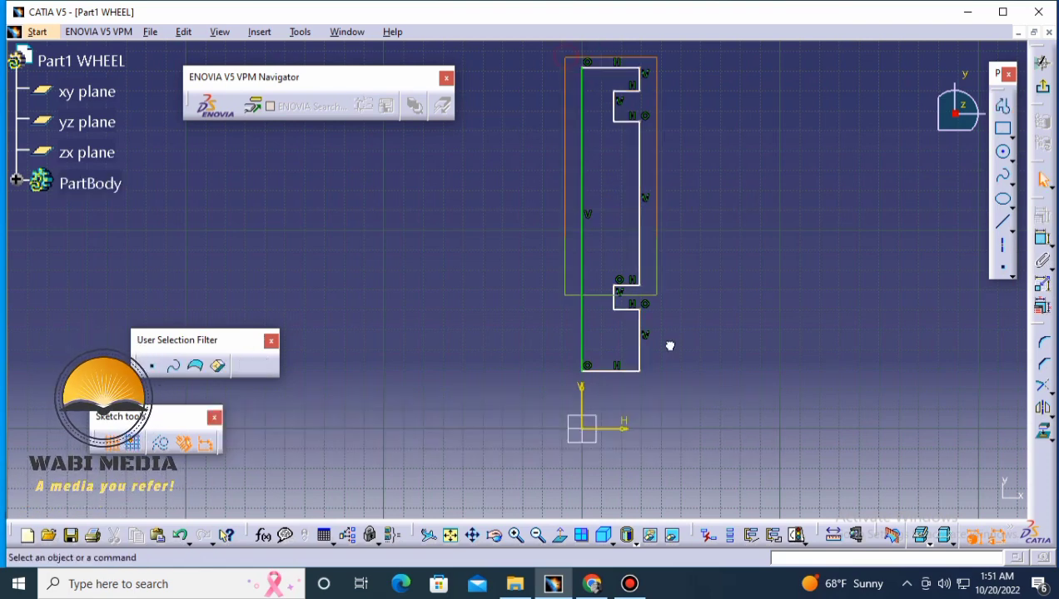
left_click(1037, 408)
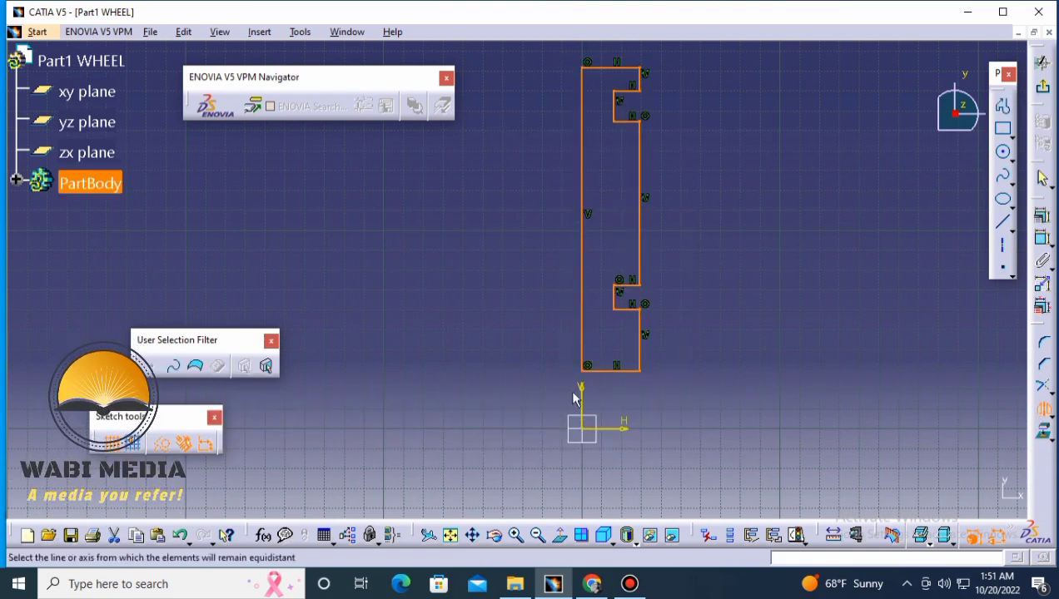
left_click(581, 393)
right_click(588, 200)
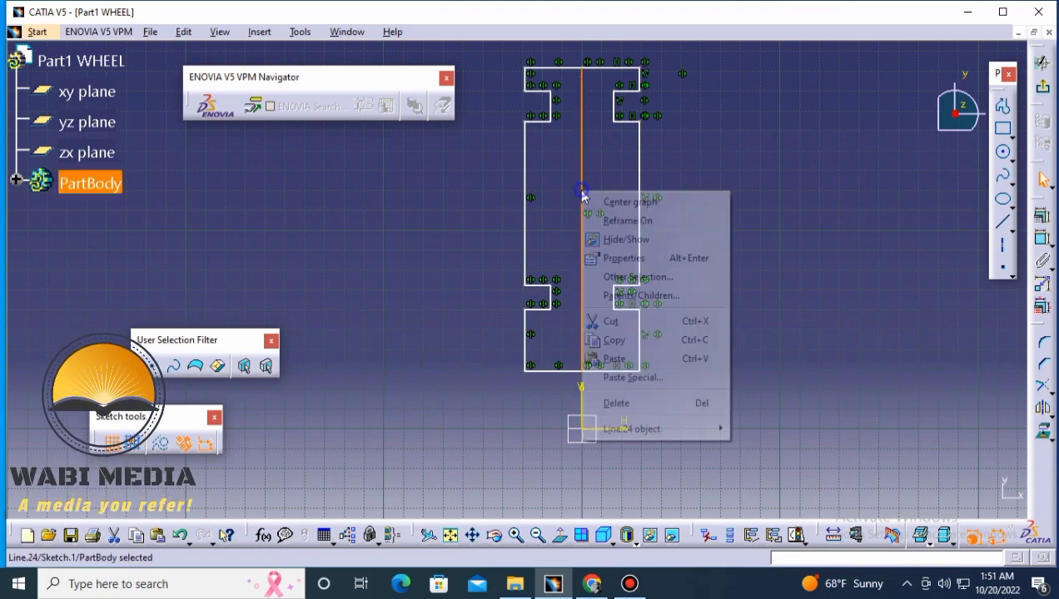
left_click(628, 402)
right_click(581, 172)
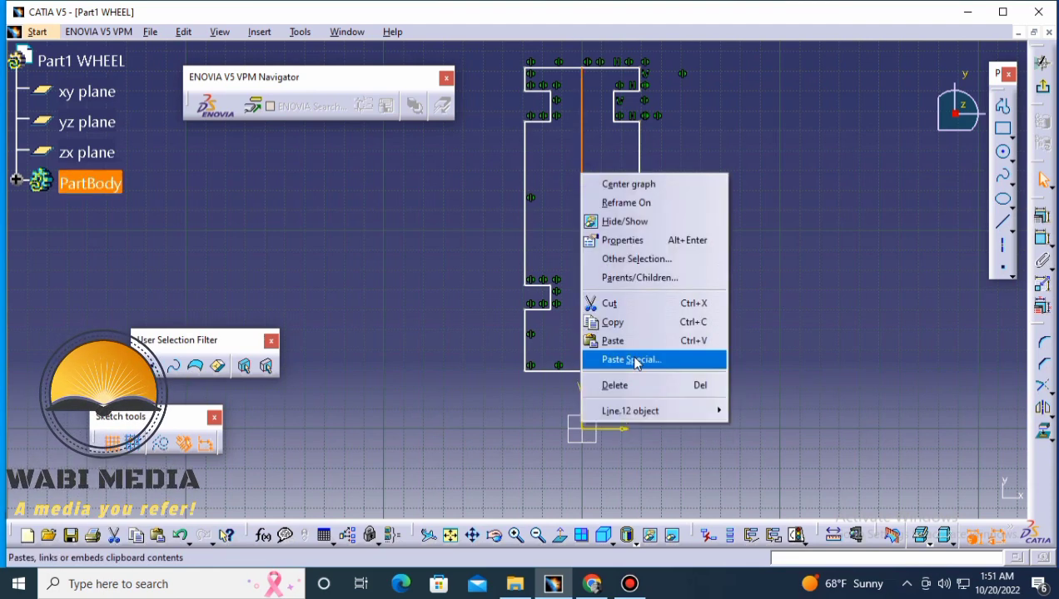
left_click(633, 385)
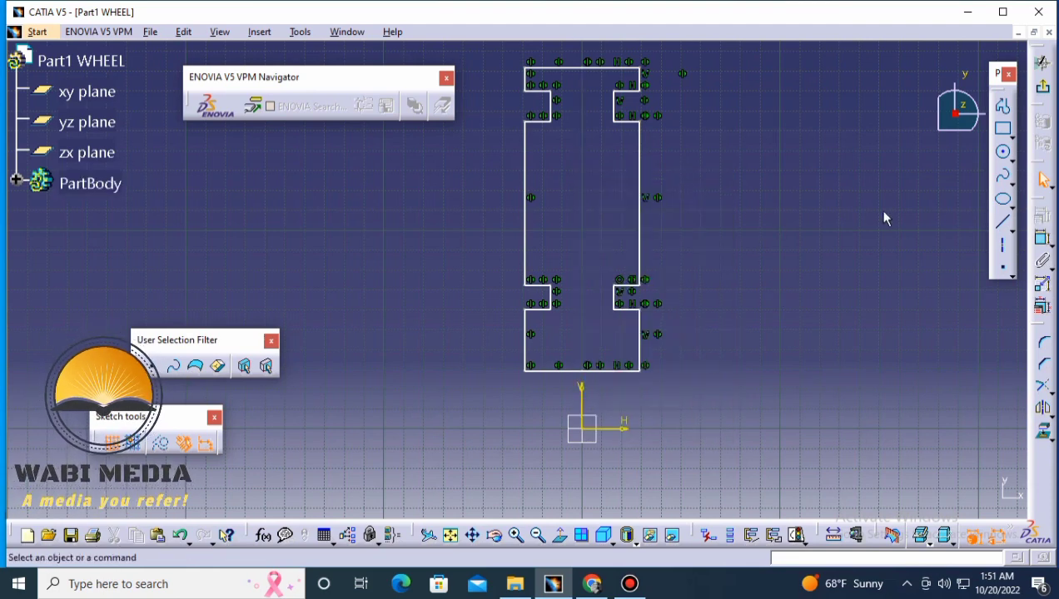
Dimension the profile edges: 82.38 height, 12.974 step, 30.991 lower height, 28.97 top width.
left_click(1042, 239)
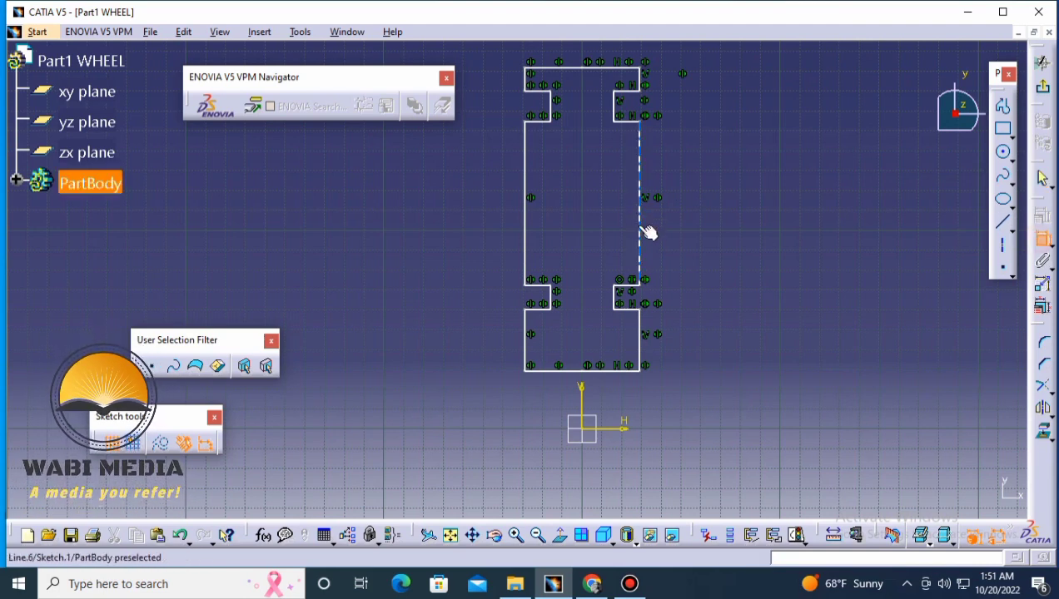
left_click(649, 230)
left_click(714, 221)
left_click(1044, 239)
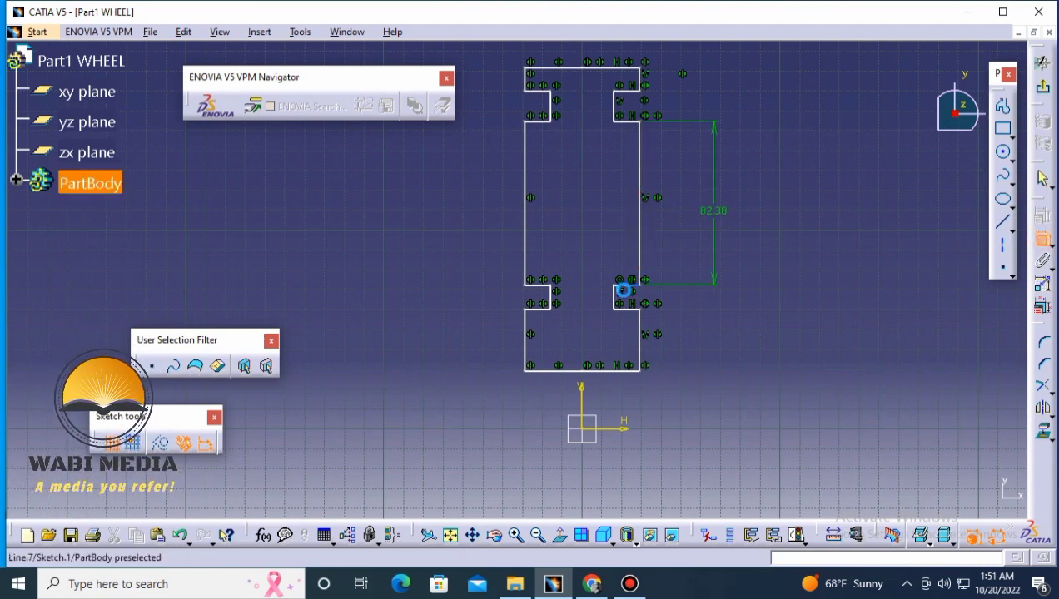
left_click(626, 286)
left_click(619, 253)
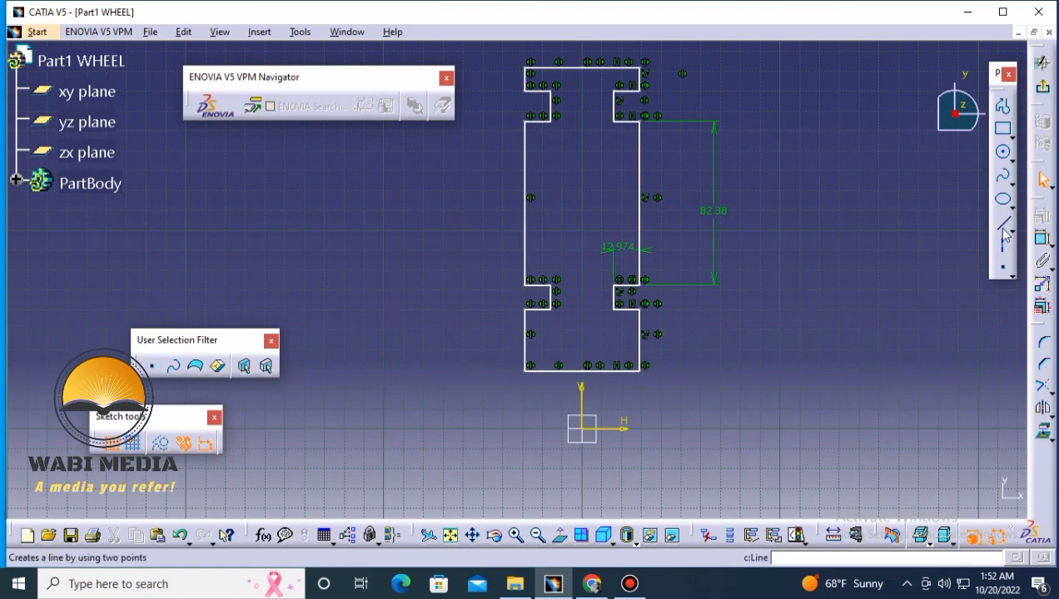
double_click(1044, 241)
left_click(641, 341)
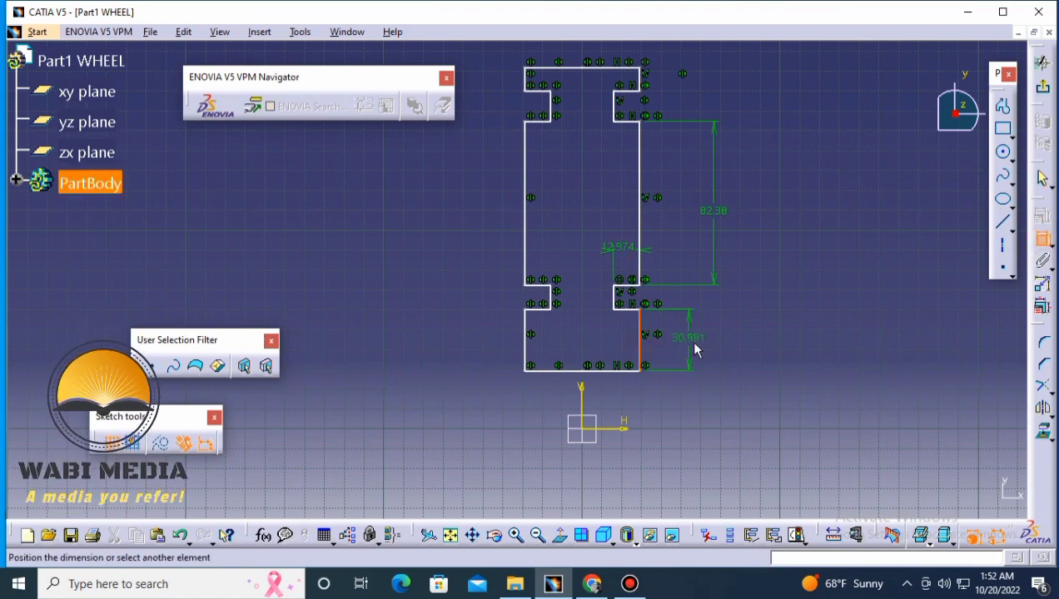
left_click(691, 338)
left_click(620, 69)
left_click(615, 50)
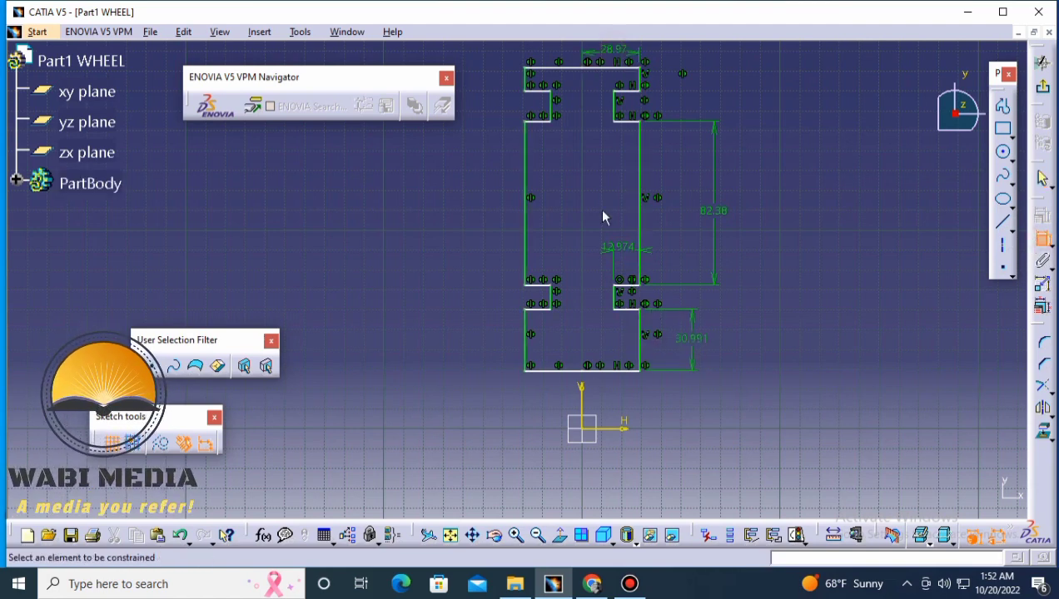
Add the 152.599 overall height between top and bottom lines and open it for editing.
left_click_drag(612, 355, 610, 442)
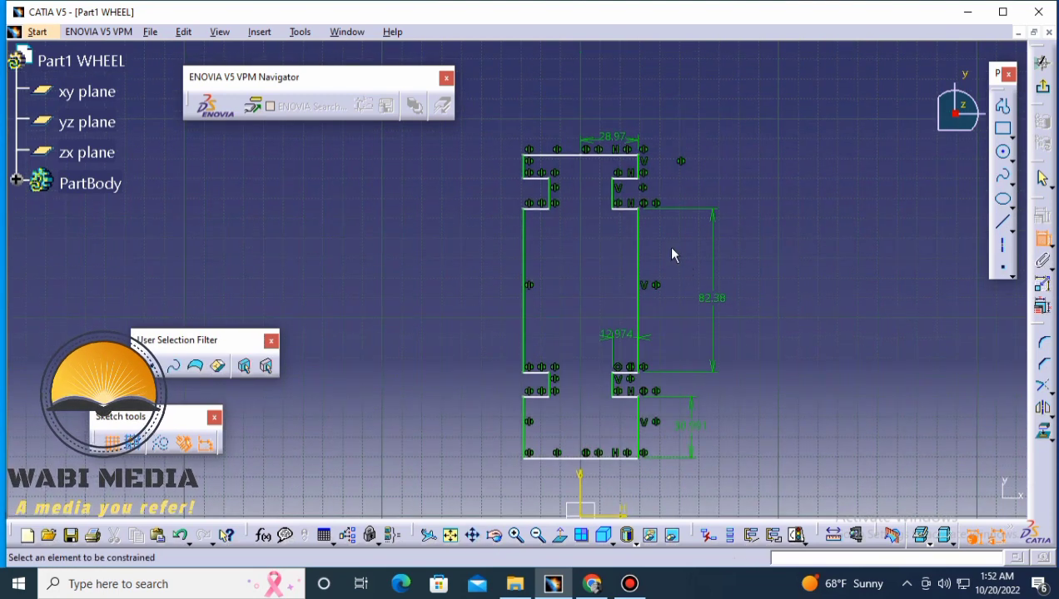
left_click(586, 456)
left_click(602, 154)
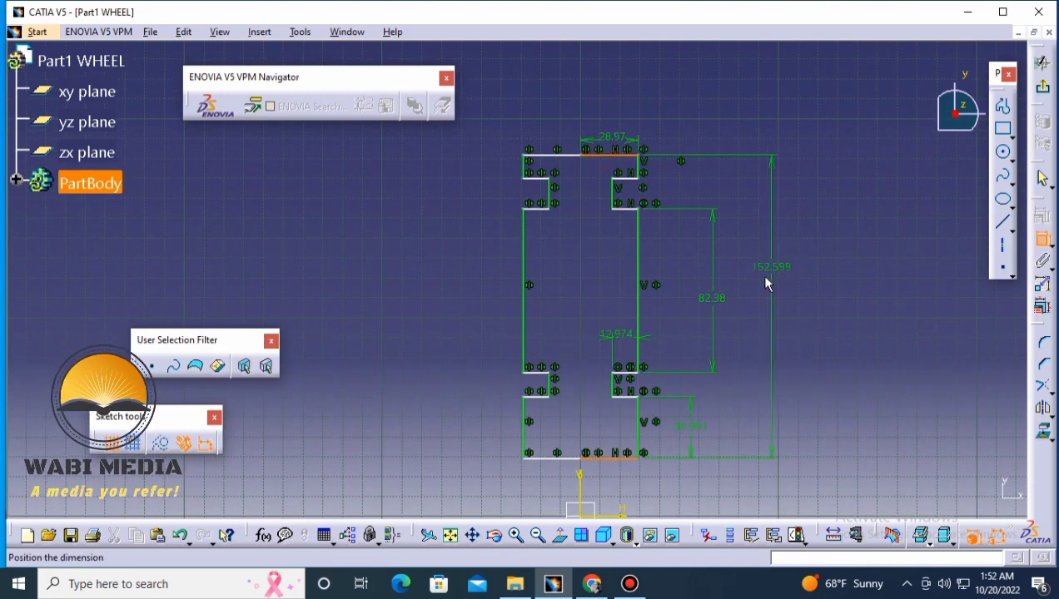
left_click(598, 154)
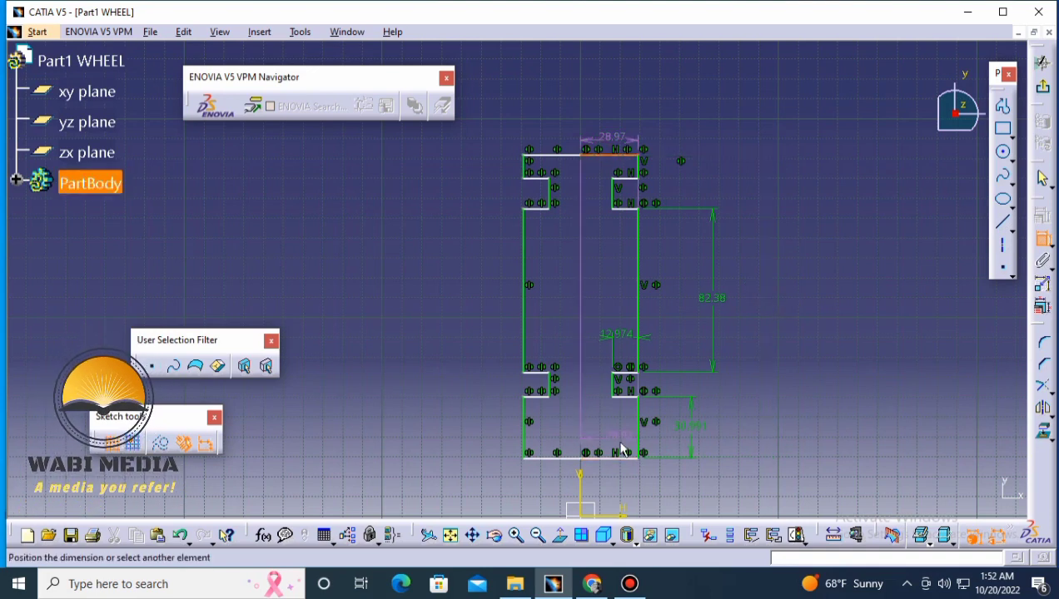
left_click(617, 457)
left_click(774, 306)
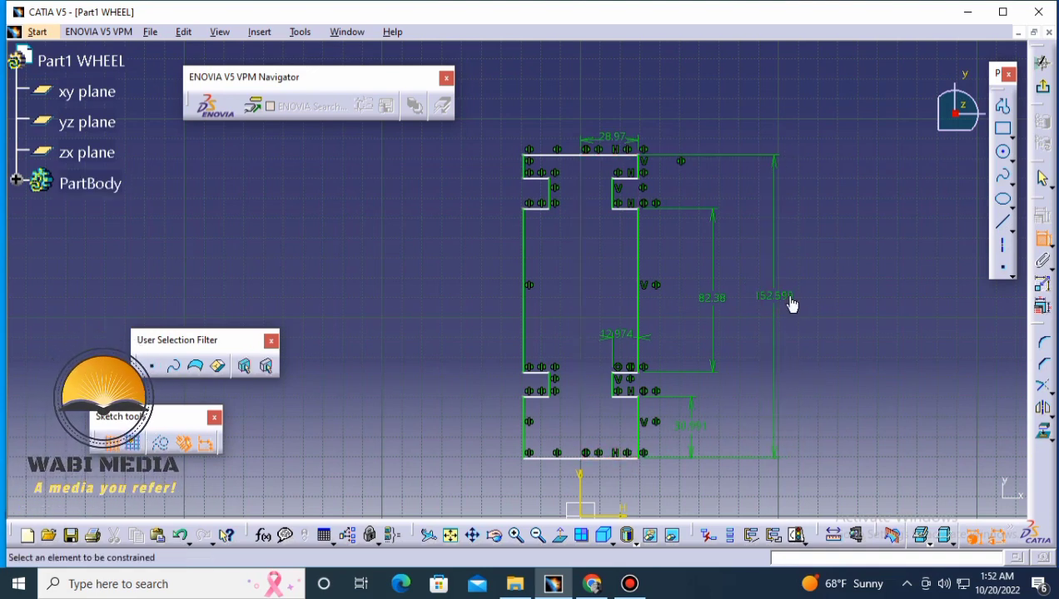
double_click(775, 297)
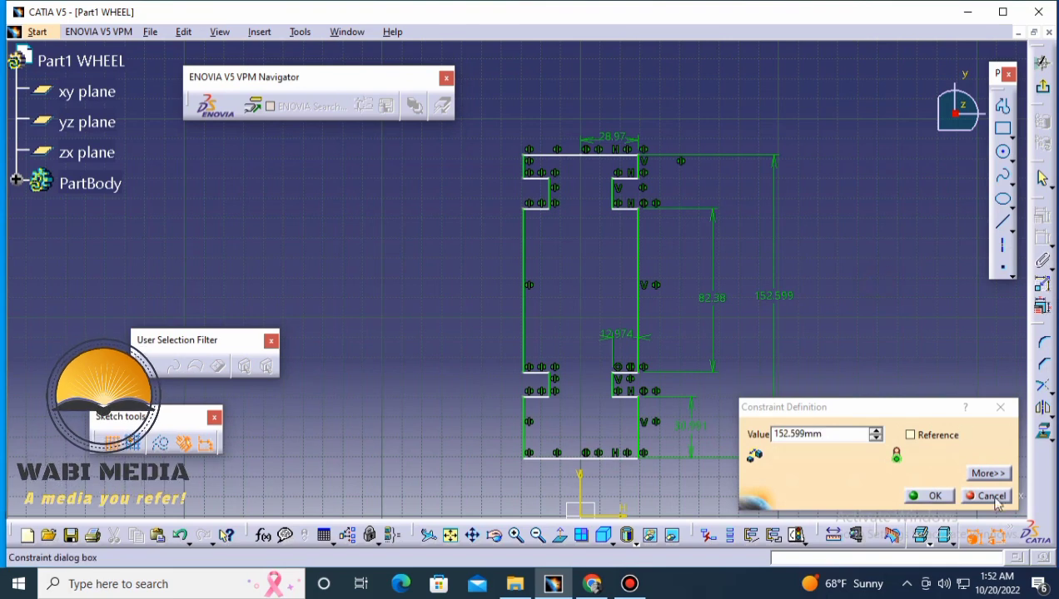
Delete the 152.599 overall height dimension.
key("Return")
left_click(775, 297)
right_click(778, 297)
left_click(838, 532)
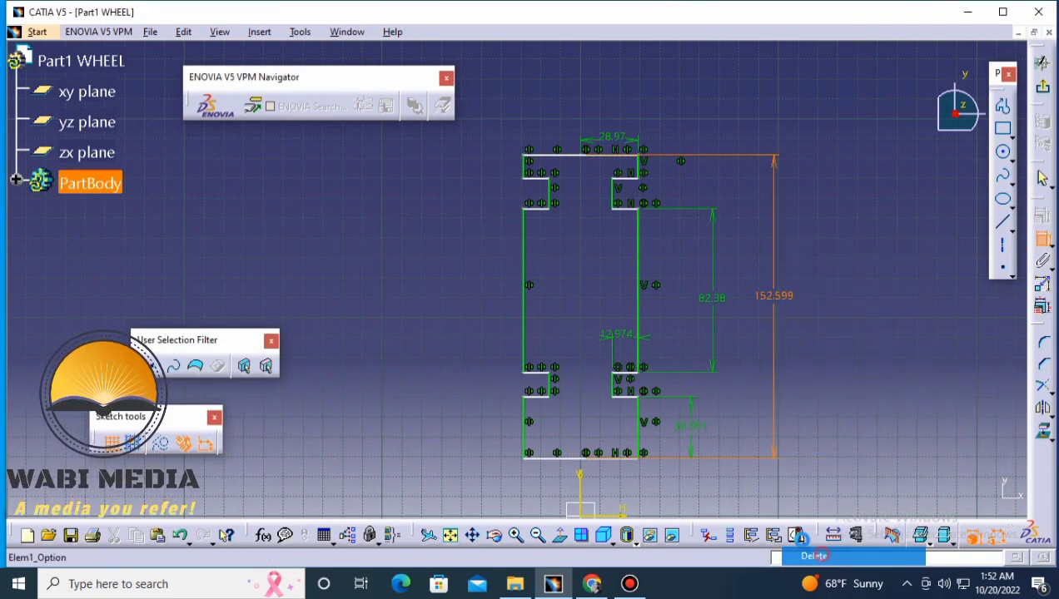
Dimension the lower and upper notch heights, setting both to 15.
left_click(615, 387)
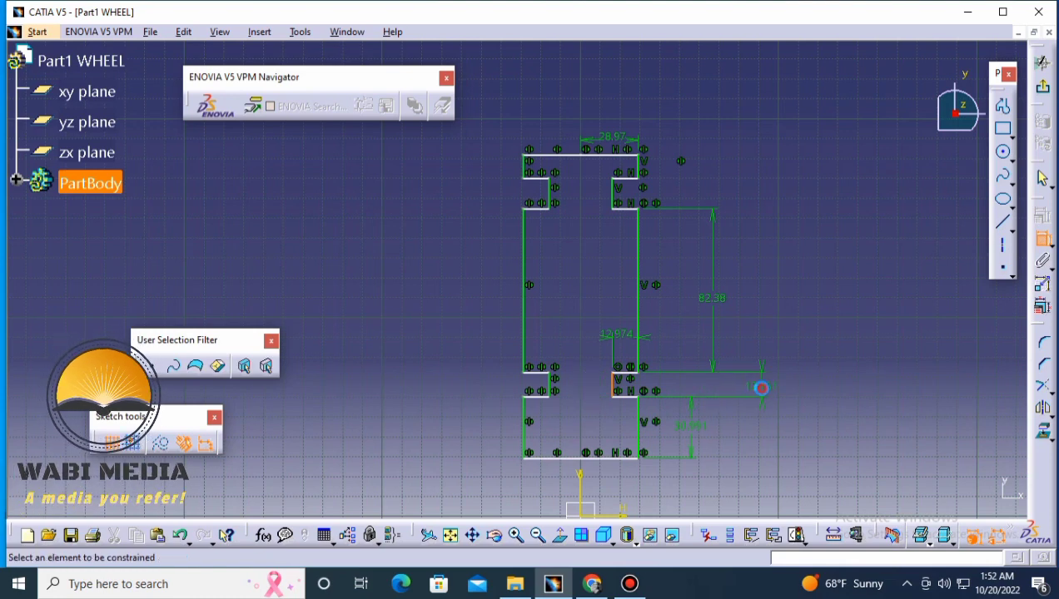
left_click(761, 387)
double_click(760, 386)
type("15")
key("Return")
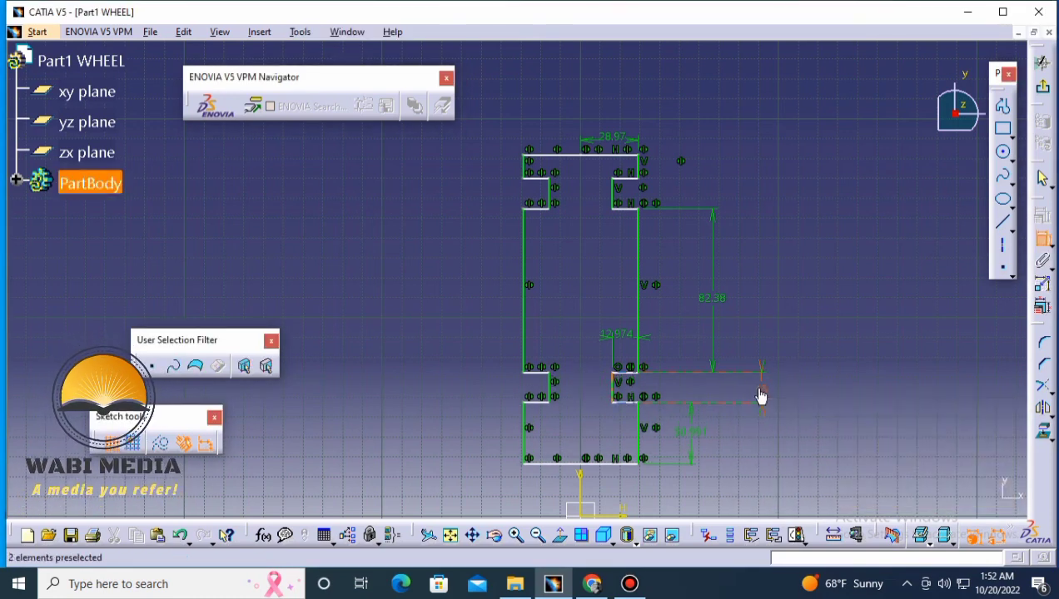
left_click(614, 193)
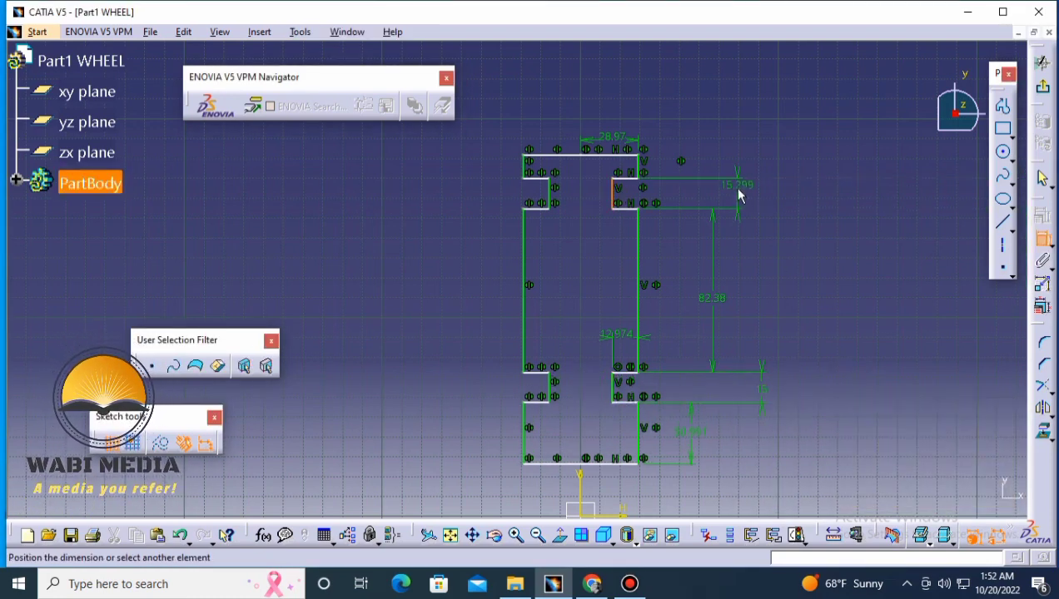
key("Escape")
left_click(620, 198)
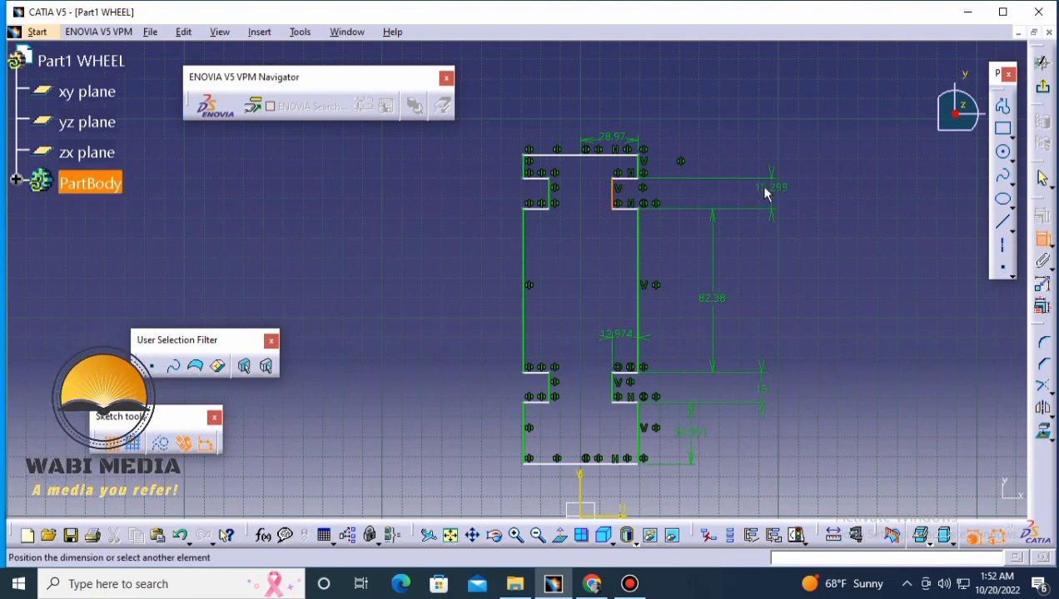
left_click(736, 185)
double_click(741, 185)
type("1")
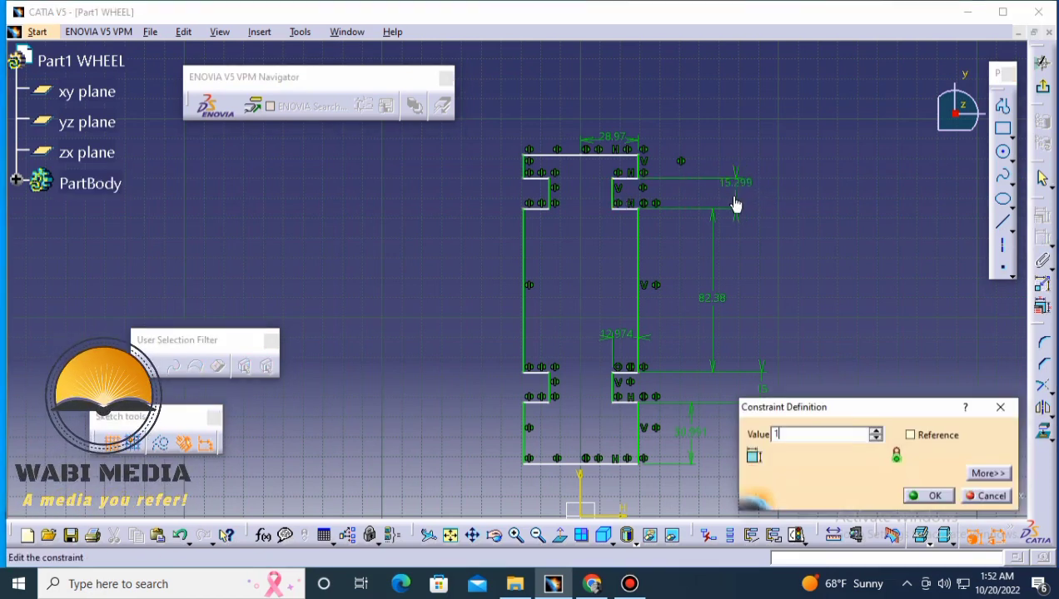
type("5mm")
key("Return")
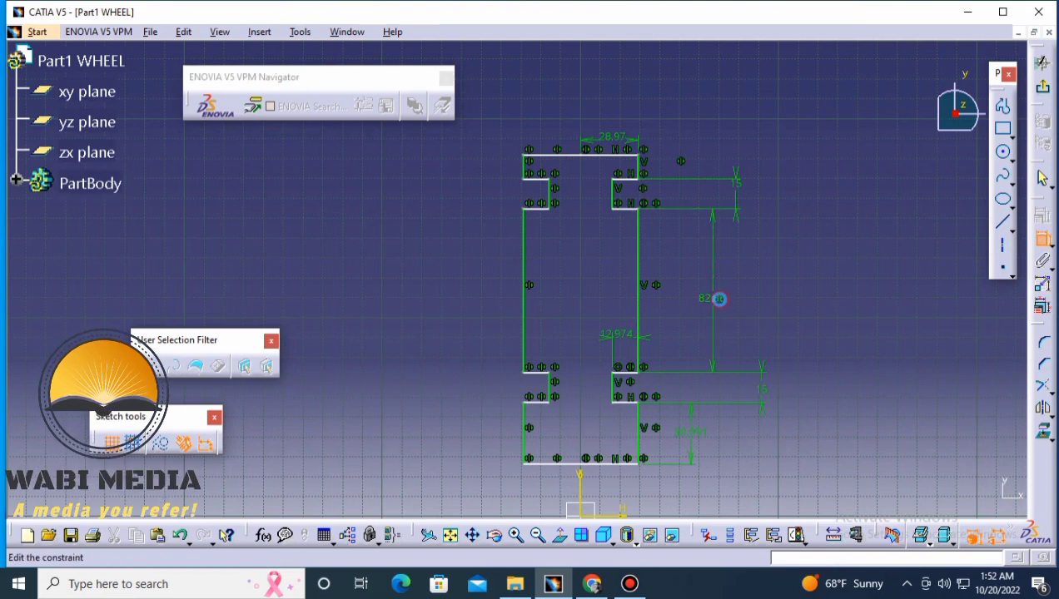
Set the middle section height to 100 and the bottom step height to 20.
double_click(716, 299)
key("Return")
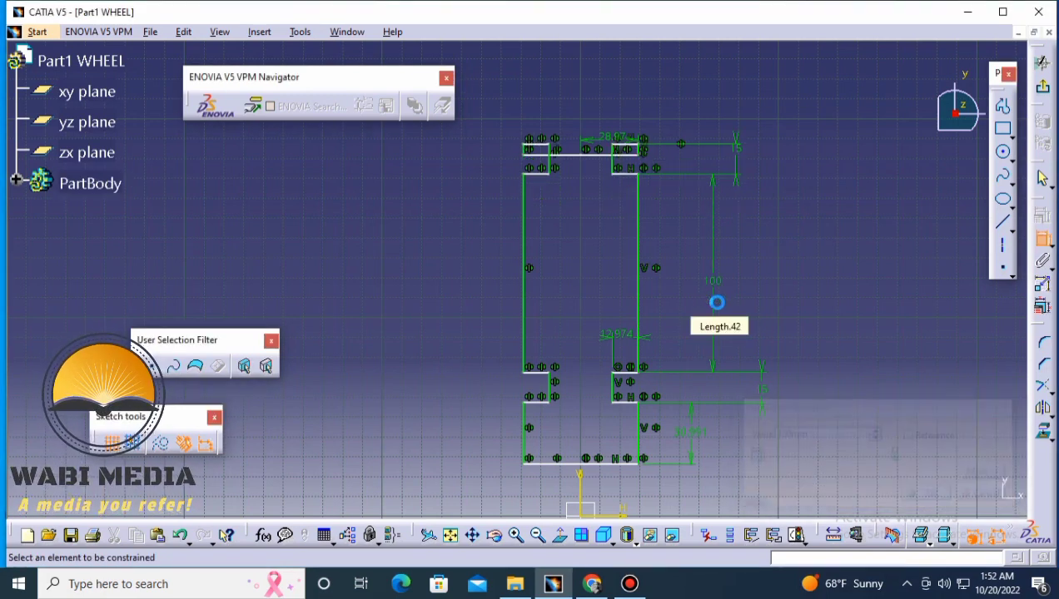
left_click(585, 149)
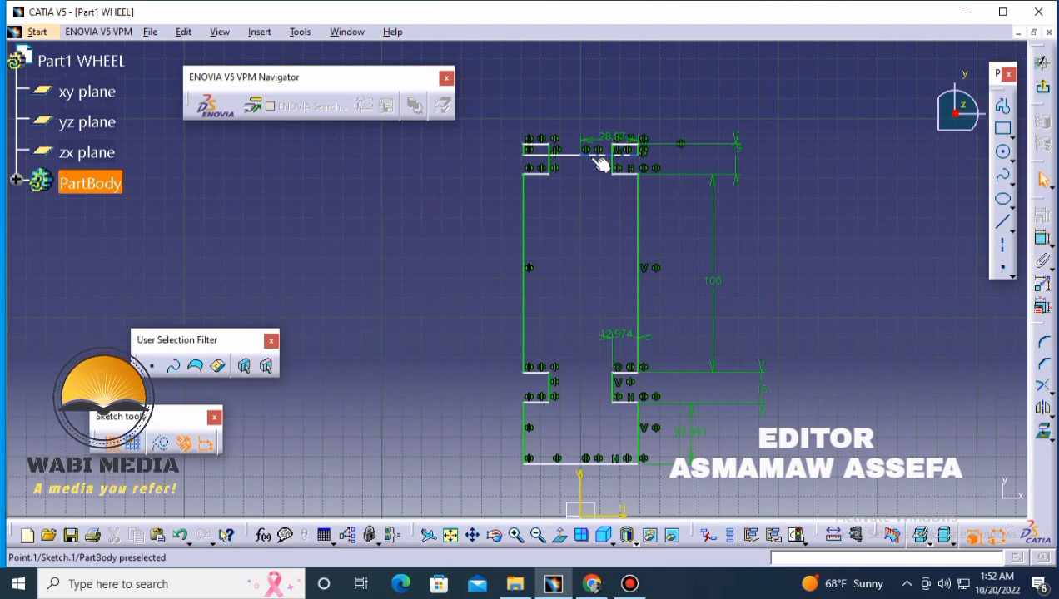
left_click_drag(628, 147, 596, 105)
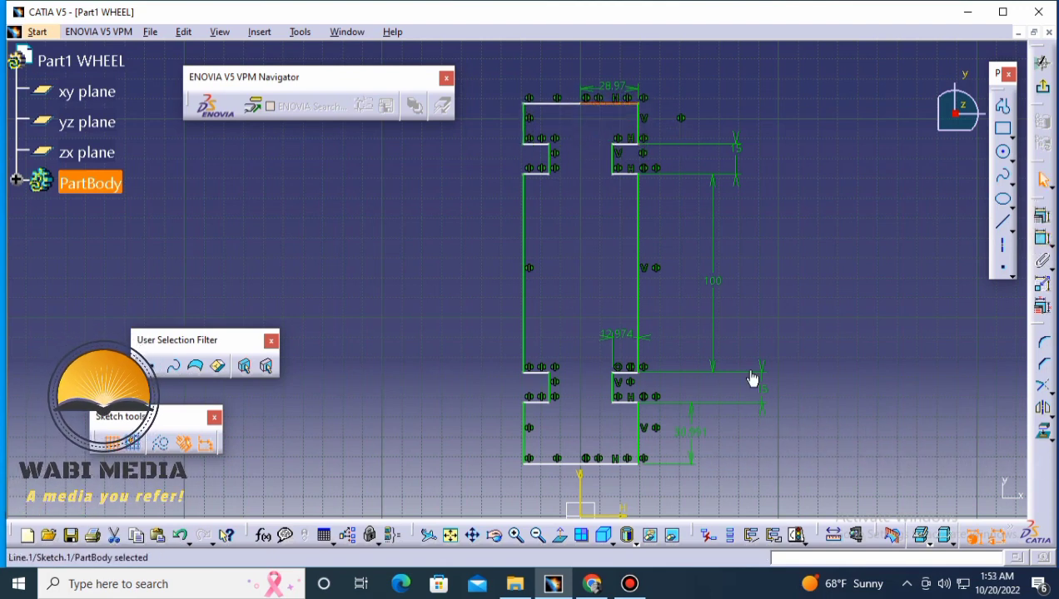
double_click(695, 436)
type("20")
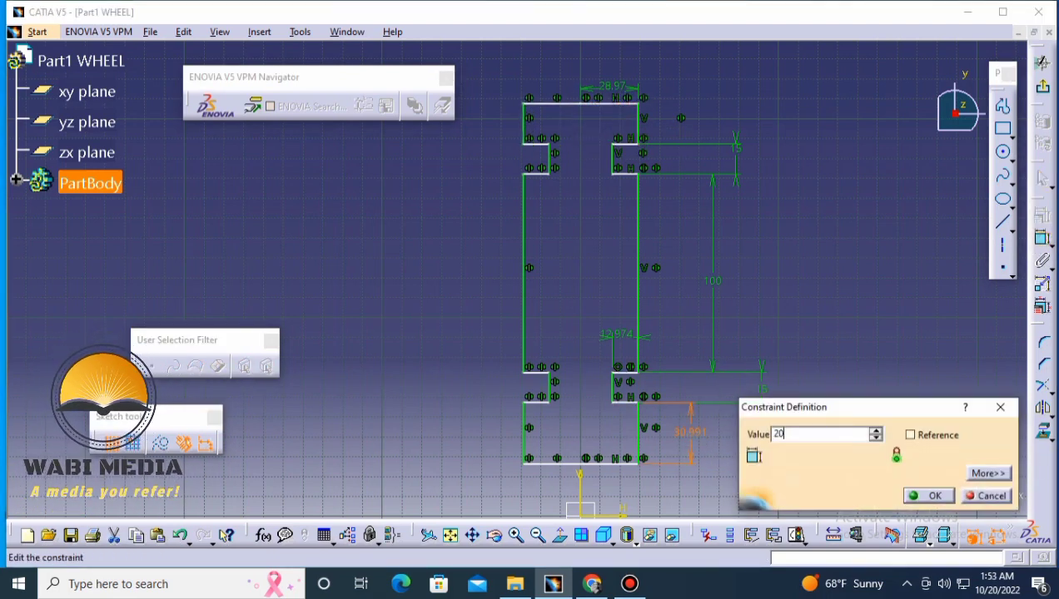
key("Return")
left_click(881, 336)
Add a top step dimension and set it to 20.
left_click(1043, 241)
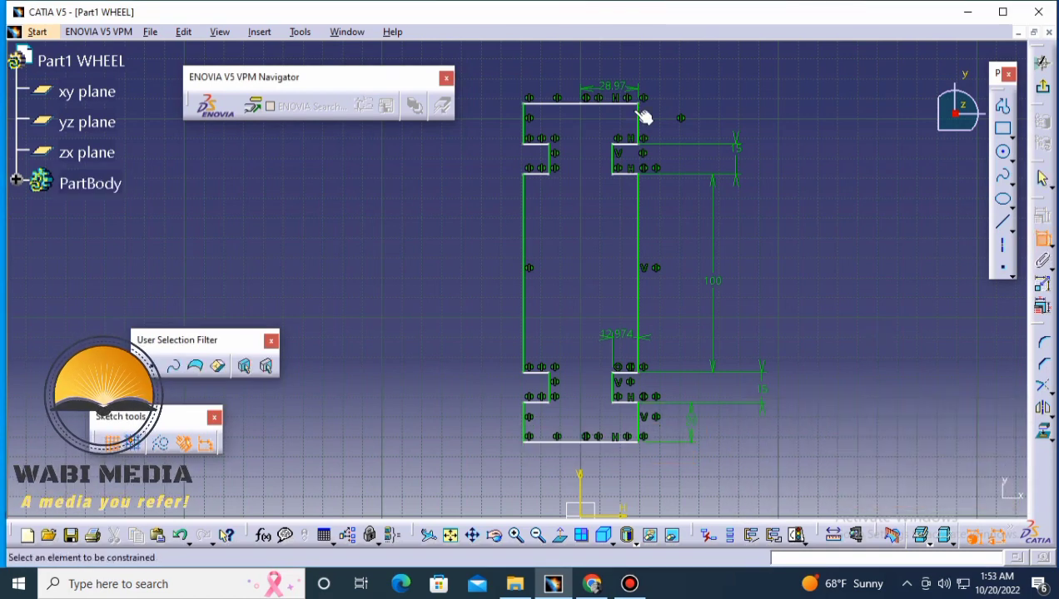
left_click(737, 126)
double_click(749, 114)
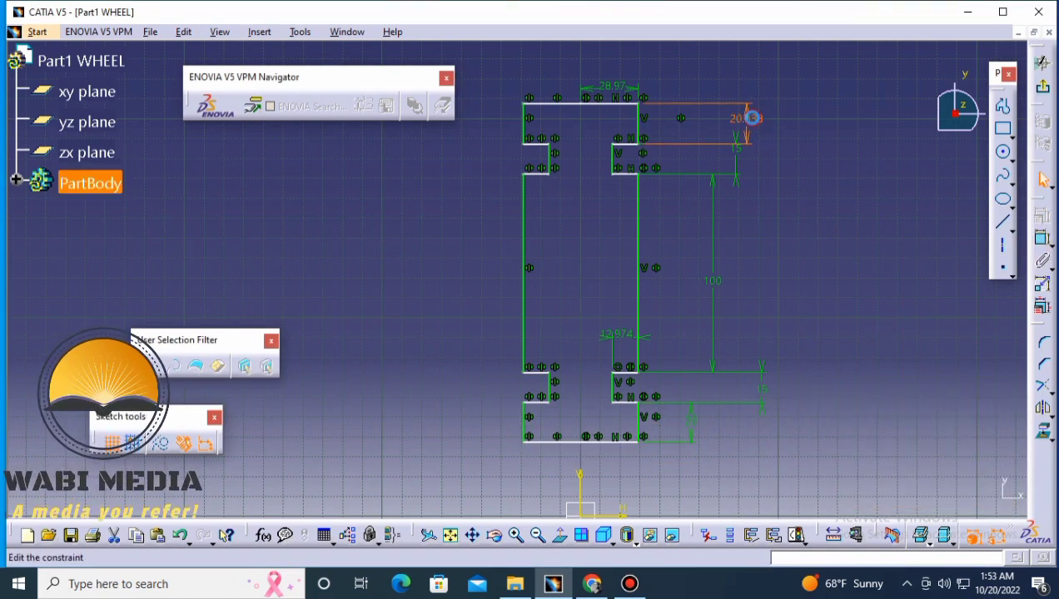
type("20")
key("Return")
left_click(837, 202)
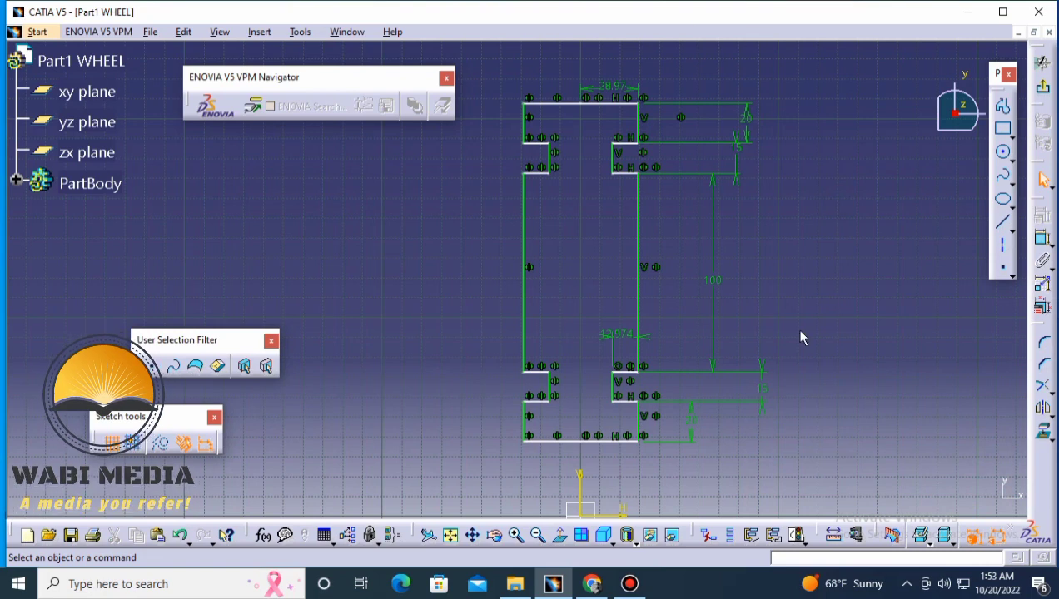
Change the 12.974 notch width dimension to 8.
left_click(625, 375)
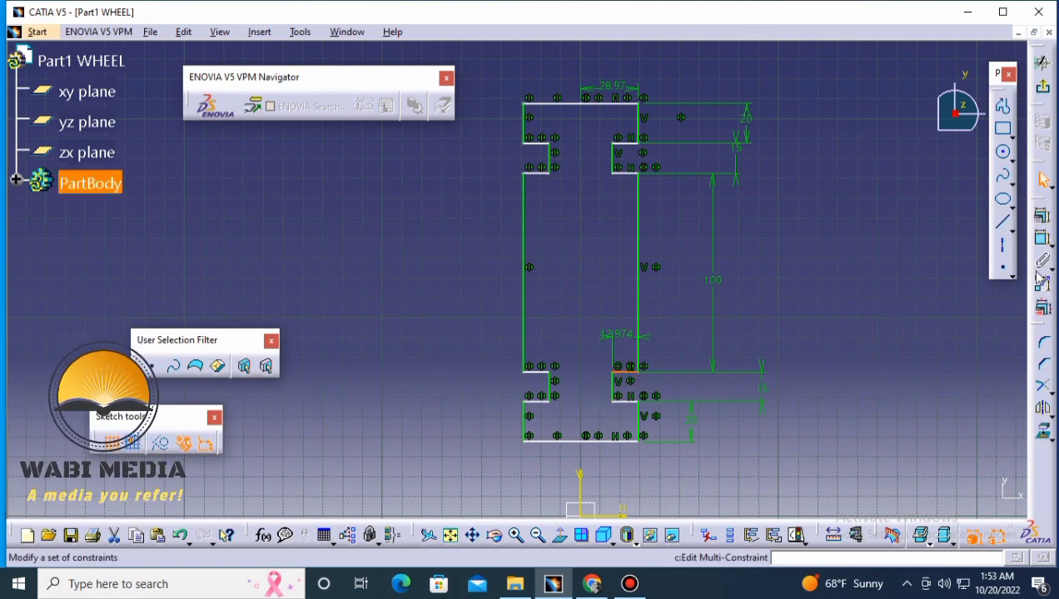
left_click(866, 343)
double_click(620, 336)
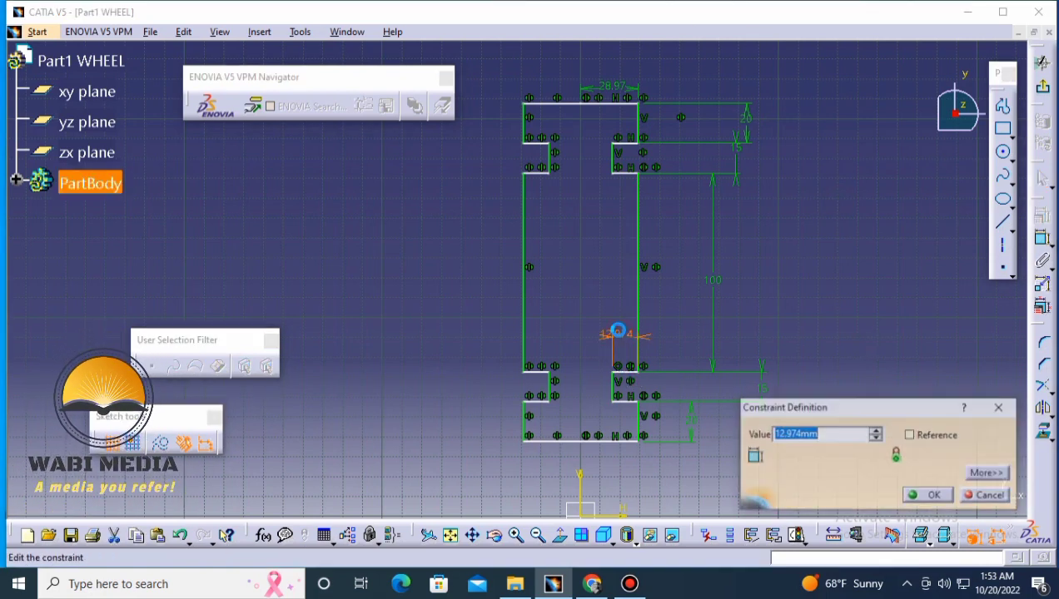
type("8")
key("Return")
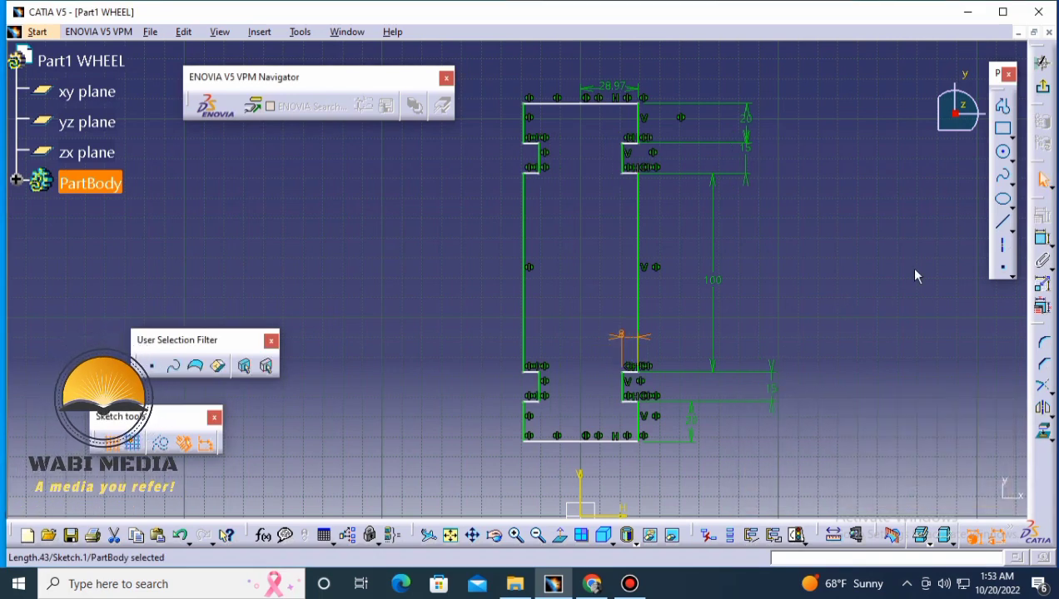
Set the 28.97 top width to 20 and abandon an attempted overall height dimension.
left_click(1042, 239)
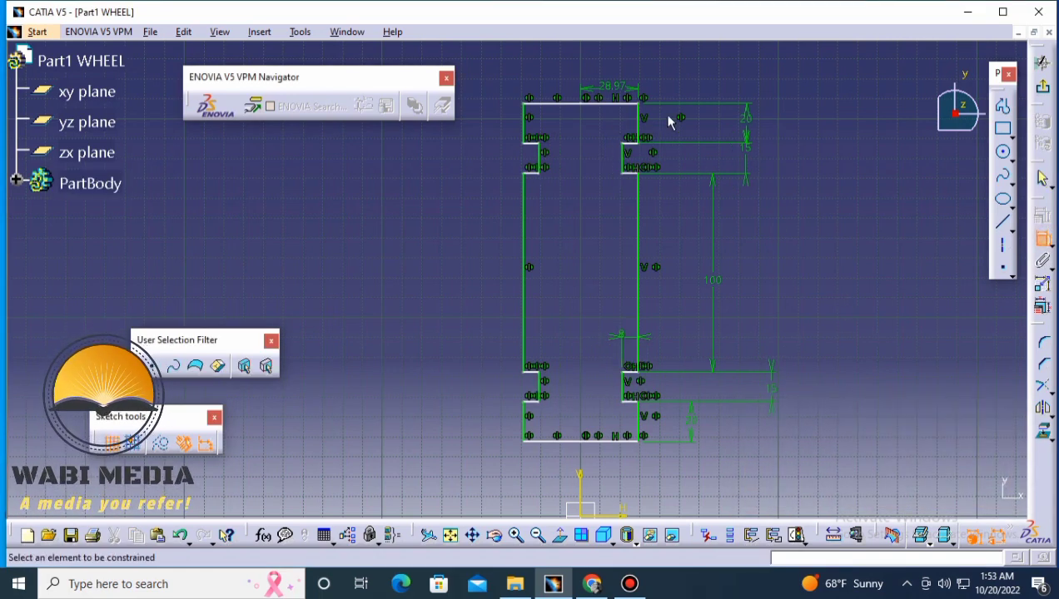
double_click(613, 87)
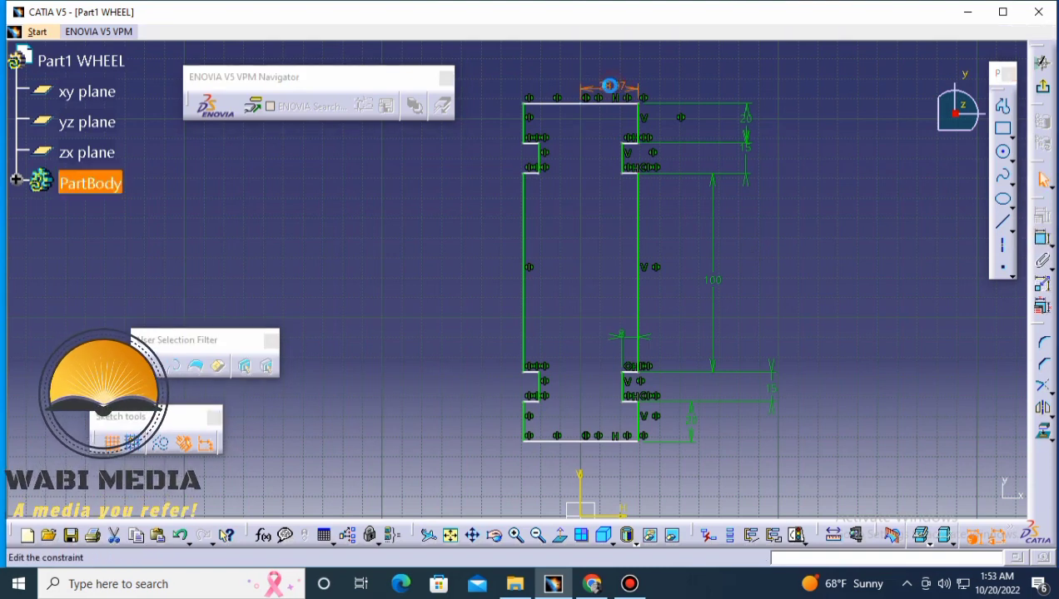
type("20")
key("Return")
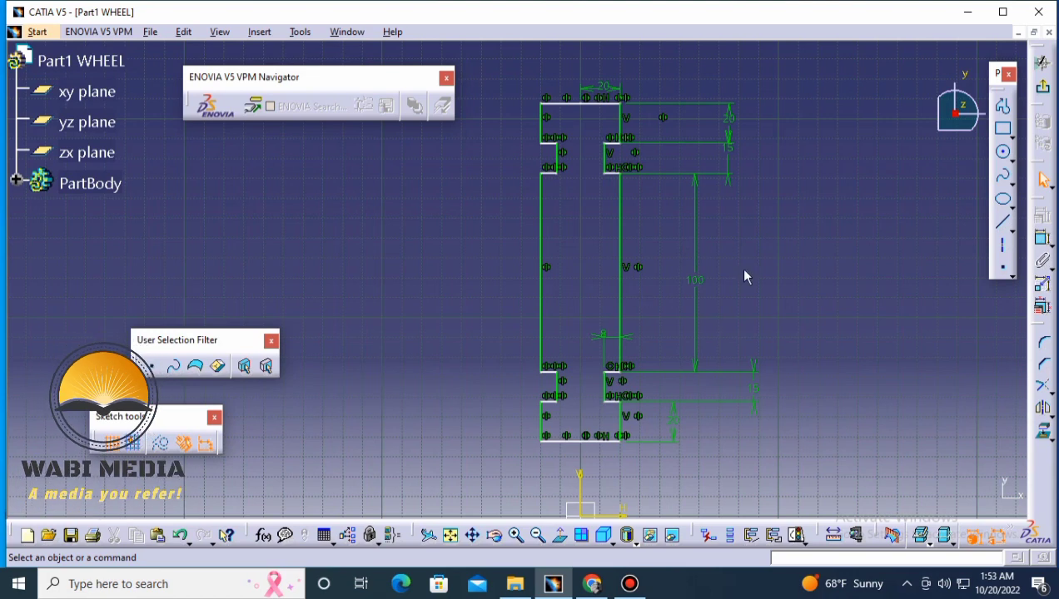
left_click(1041, 239)
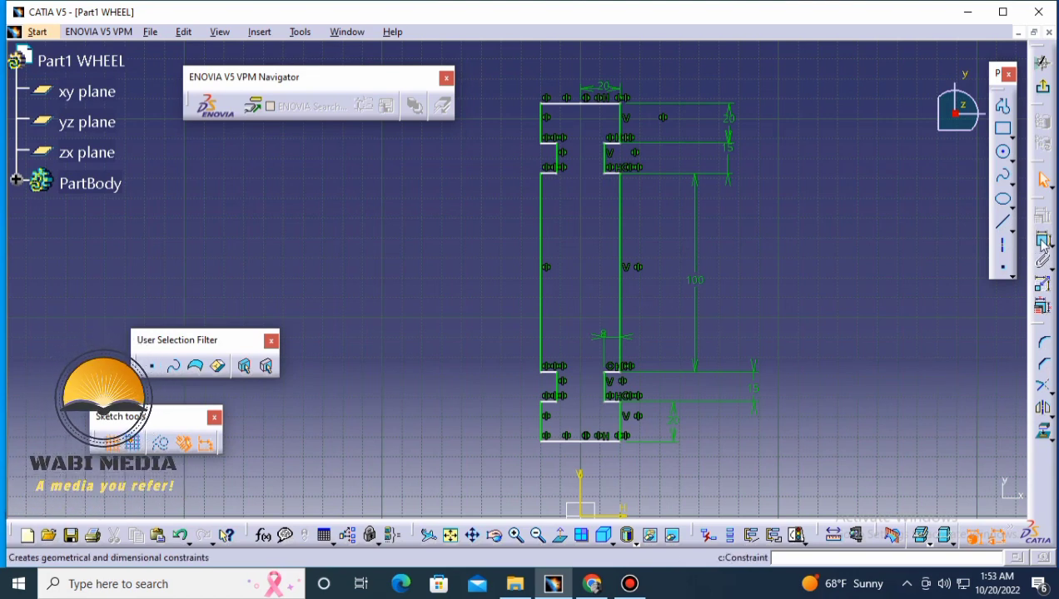
left_click(601, 442)
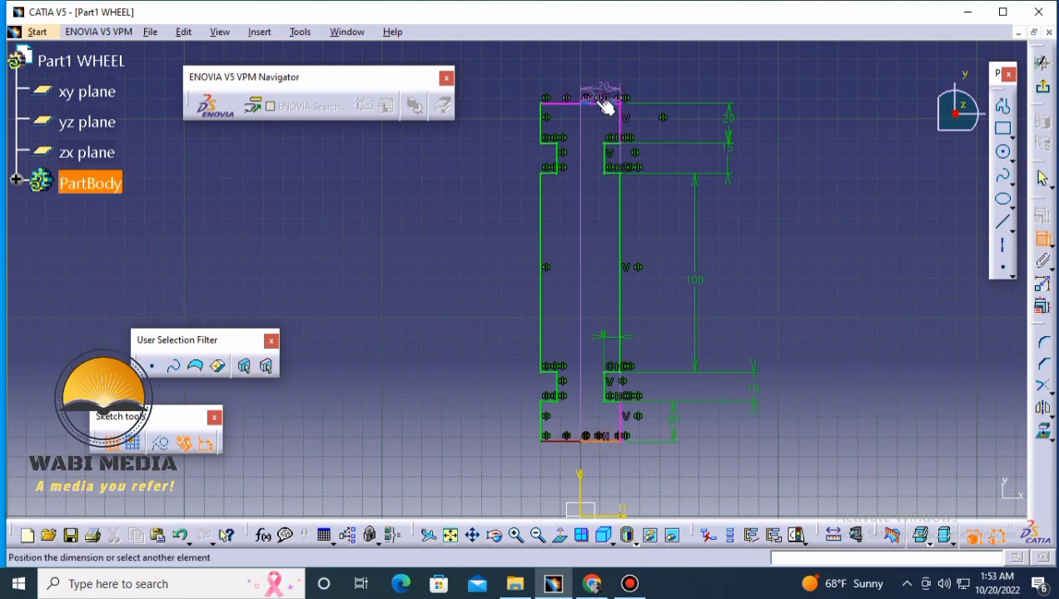
left_click(605, 103)
key("Escape")
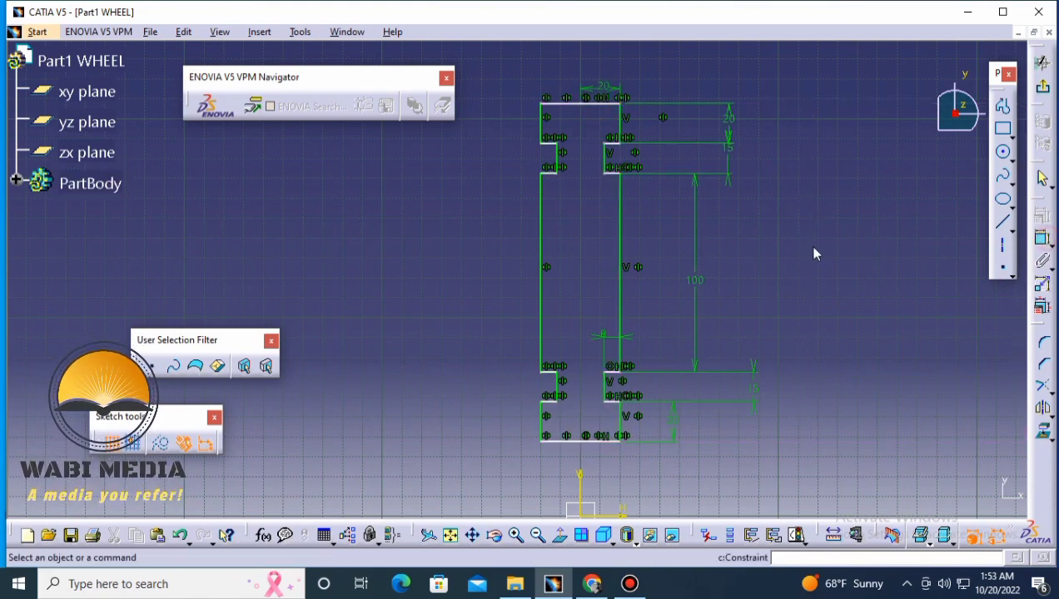
Exit the Sketcher and revolve Sketch.1 360° about the X axis into Shaft.1.
left_click(1042, 86)
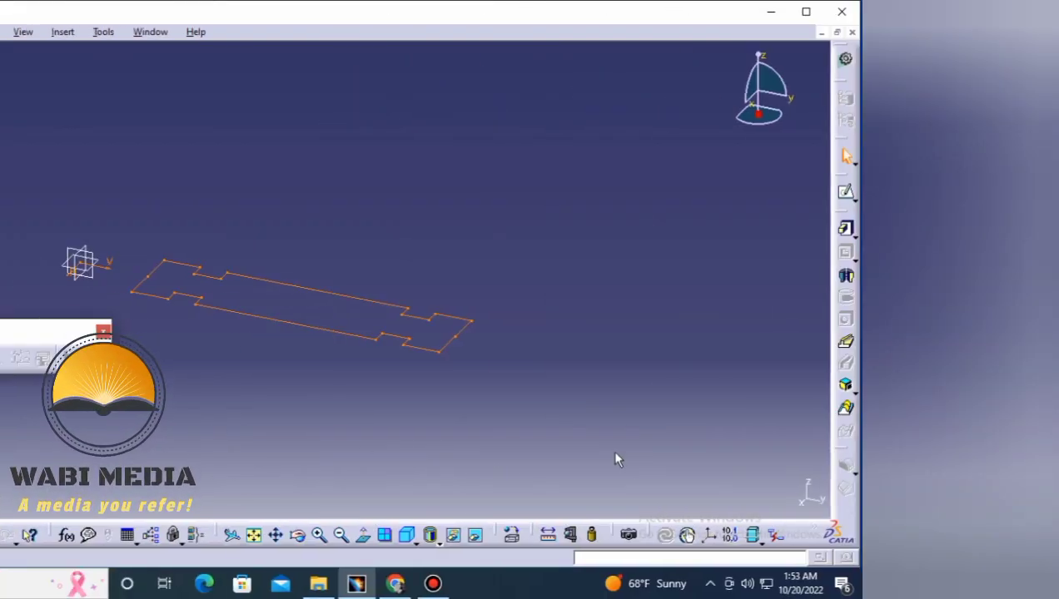
left_click(1046, 280)
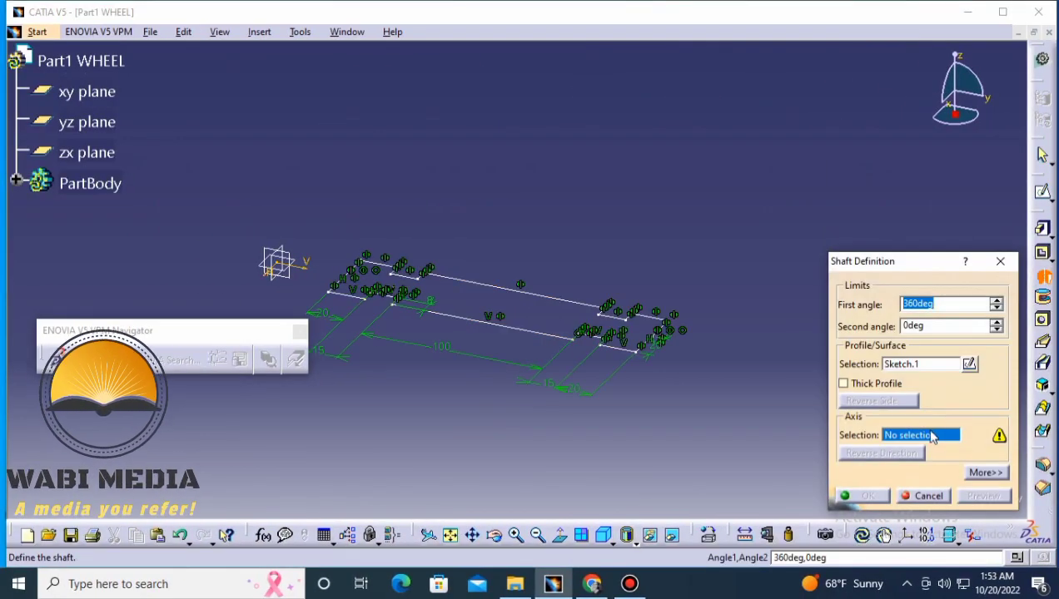
right_click(926, 433)
left_click(924, 463)
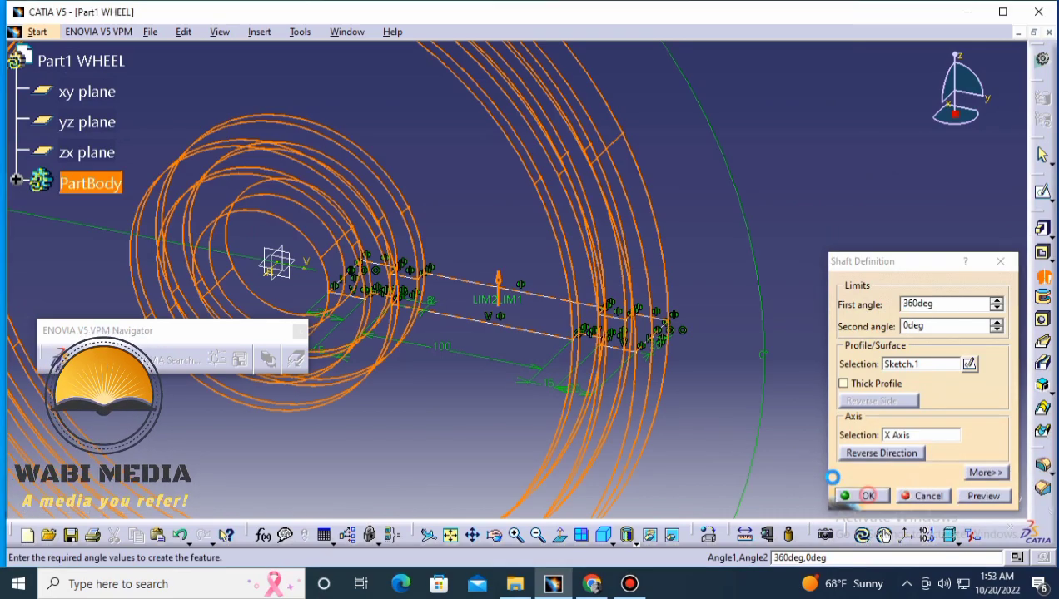
left_click(862, 496)
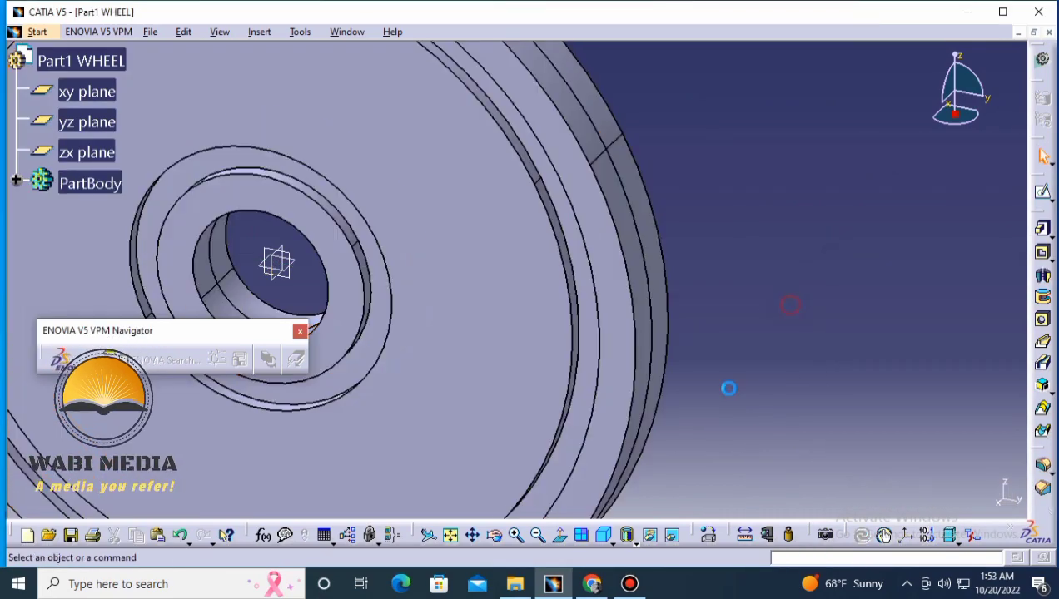
Orbit, pan and fit the wheel into a face-on view, then launch Measure Between.
left_click(494, 535)
mouse_move(666, 416)
left_mouse_down()
mouse_move(843, 409)
mouse_move(697, 378)
mouse_move(423, 435)
mouse_move(137, 450)
mouse_move(141, 289)
mouse_move(508, 342)
mouse_move(521, 479)
mouse_move(527, 449)
mouse_move(458, 439)
mouse_move(650, 362)
mouse_move(889, 416)
mouse_move(911, 71)
mouse_move(664, 435)
mouse_move(366, 504)
mouse_move(315, 487)
mouse_move(516, 446)
mouse_move(650, 478)
left_mouse_up()
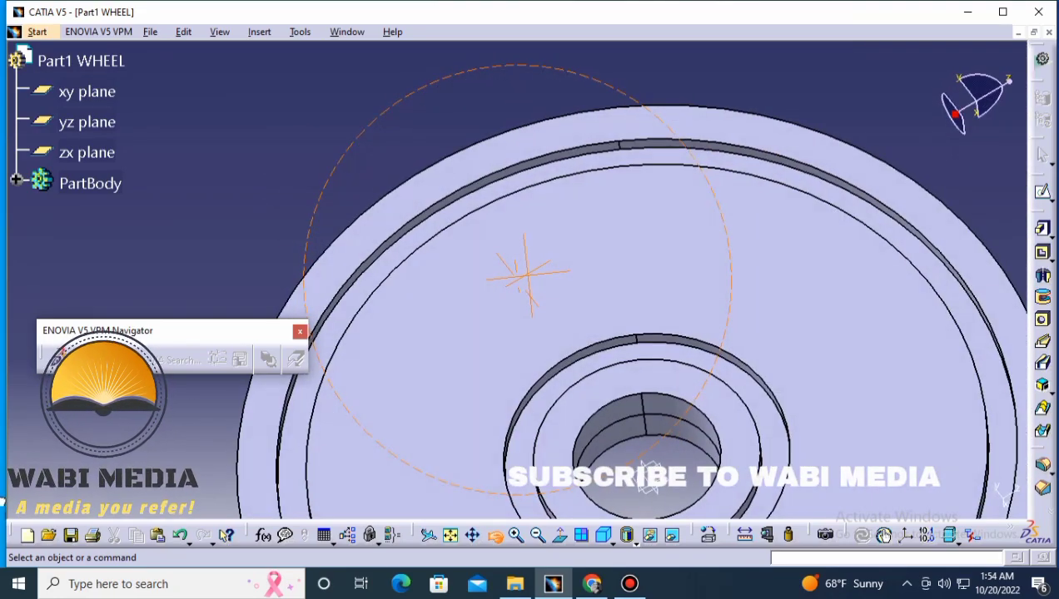
left_click(537, 535)
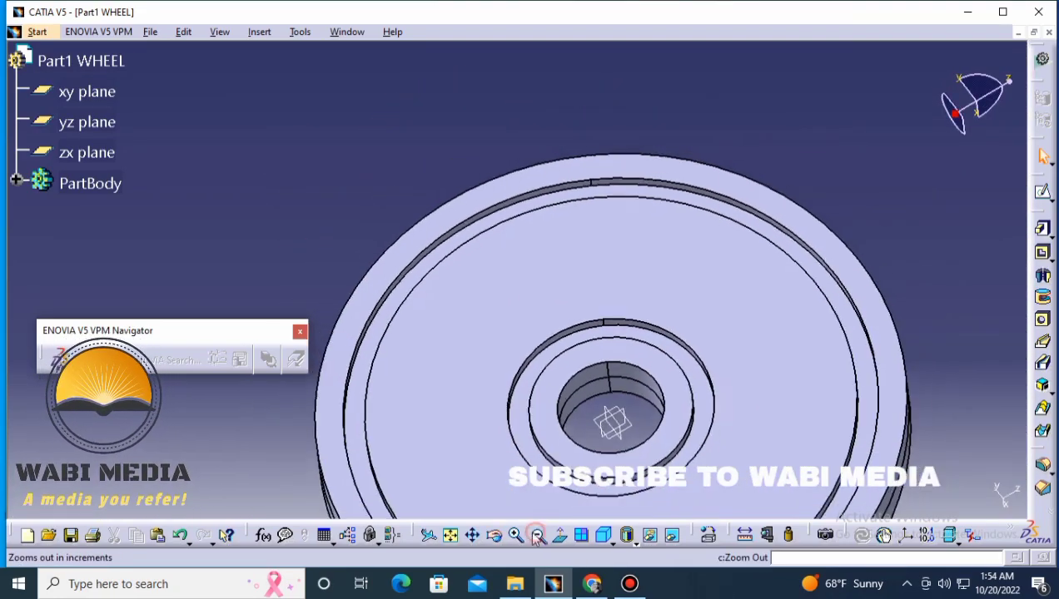
left_click(451, 535)
left_click(495, 535)
mouse_move(579, 278)
left_mouse_down()
mouse_move(411, 362)
mouse_move(792, 367)
left_mouse_up()
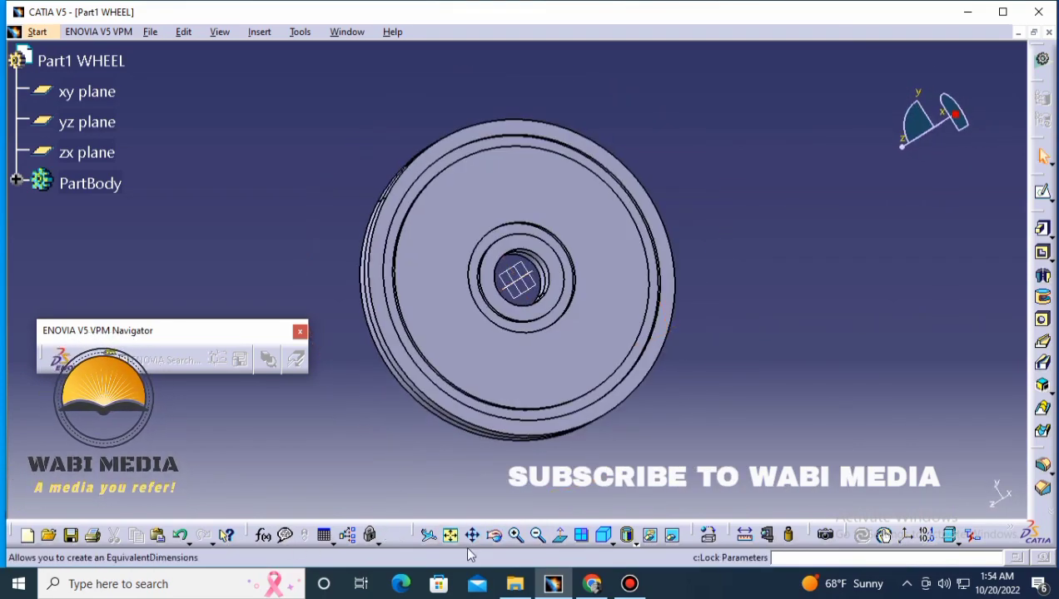
left_click(472, 535)
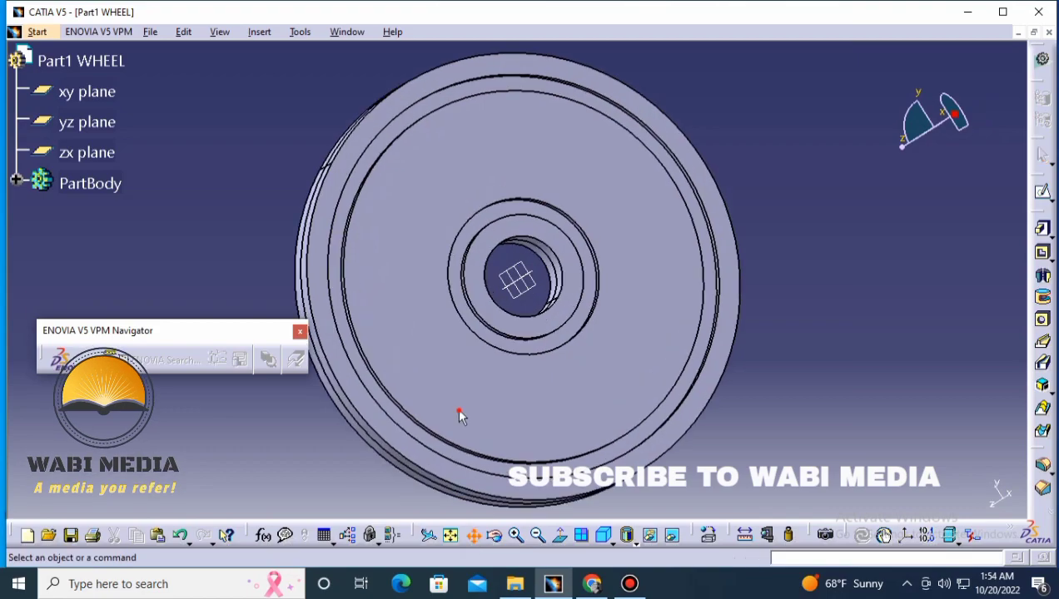
mouse_move(456, 407)
left_mouse_down()
mouse_move(480, 406)
mouse_move(389, 408)
left_mouse_up()
left_click(494, 536)
left_click_drag(449, 397, 836, 400)
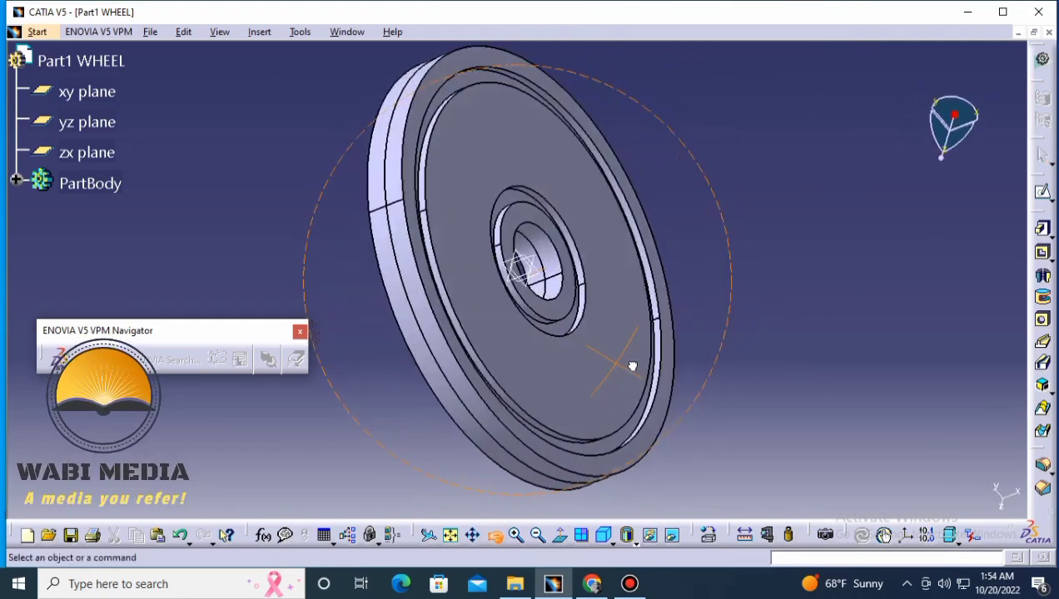
left_click_drag(529, 449, 859, 338)
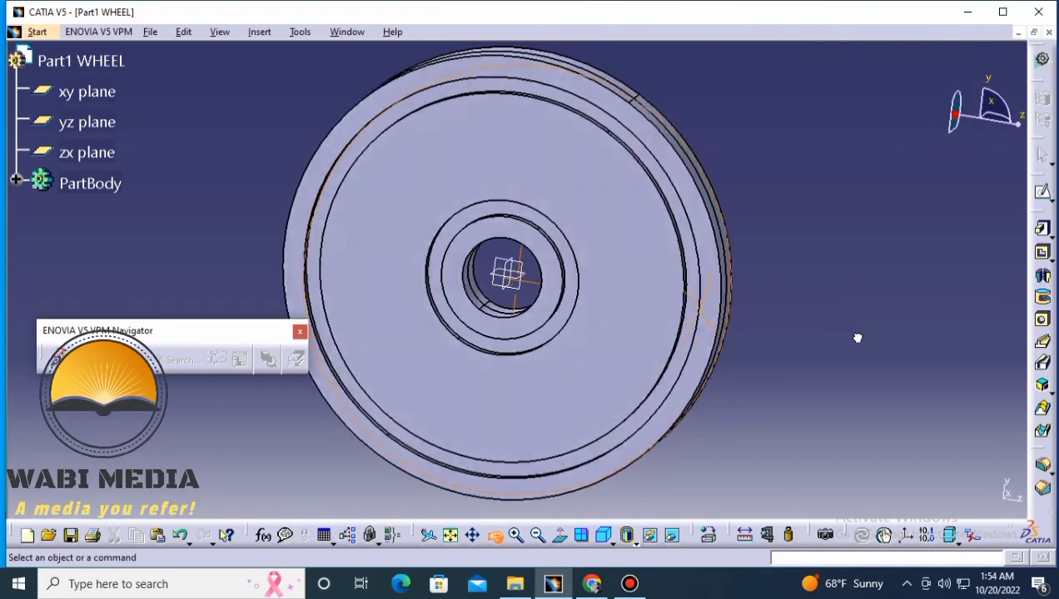
left_click(747, 538)
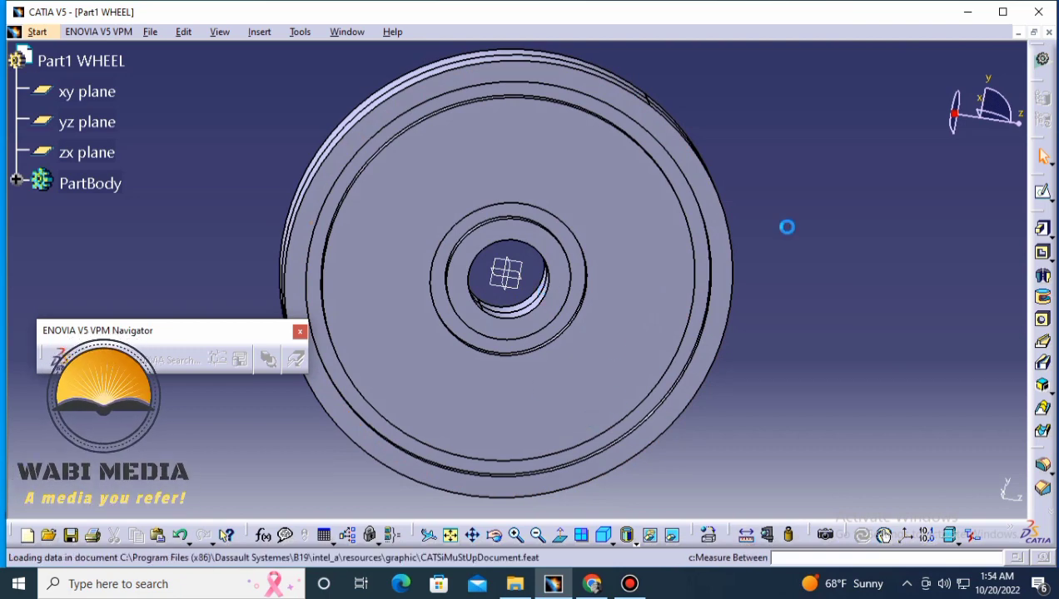
Try measuring between the bore and a second circle, then cancel the measurement.
left_click(551, 302)
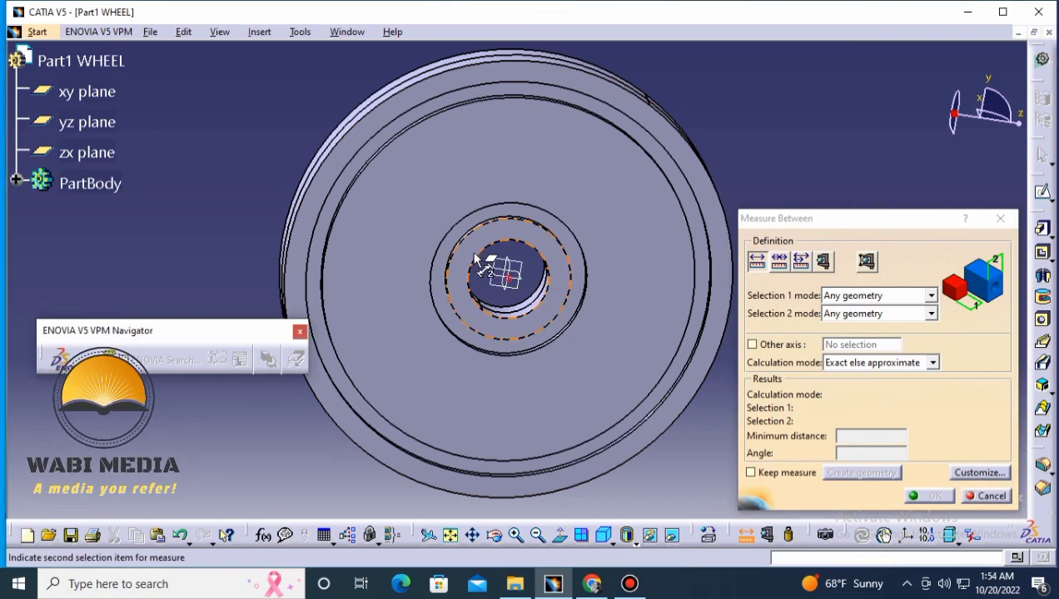
left_click(579, 306)
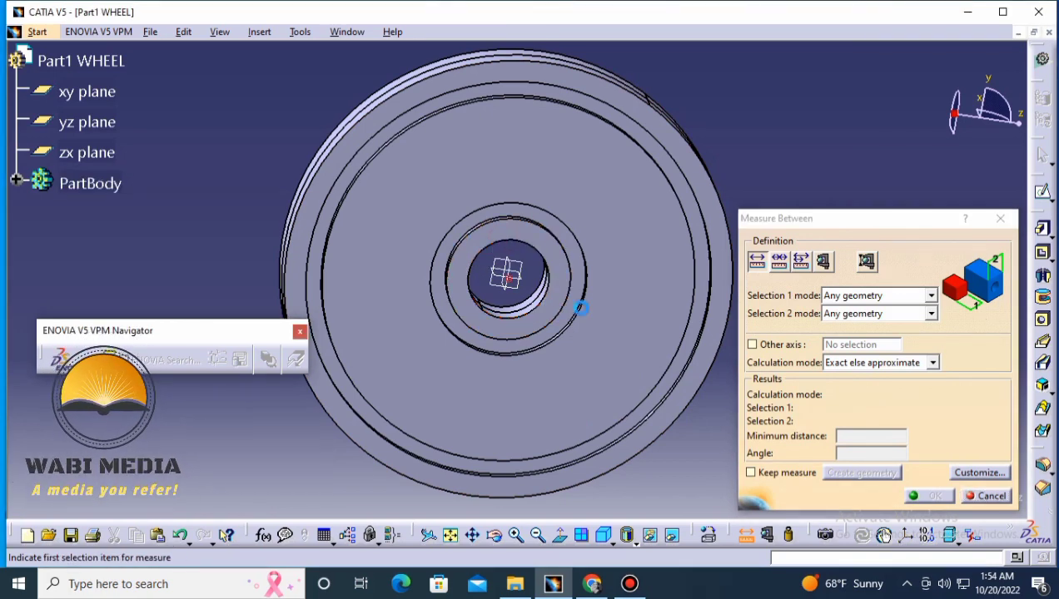
left_click(987, 497)
Measure Item on the bore edge (37.519 mm) and outer rim (207.519 mm) radii.
left_click(744, 536)
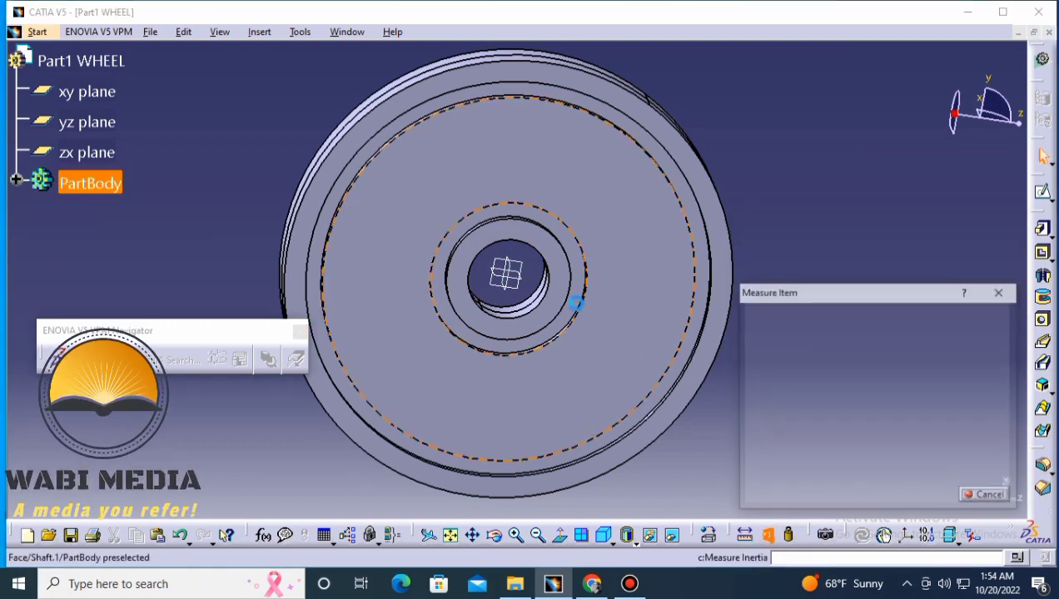
left_click(545, 304)
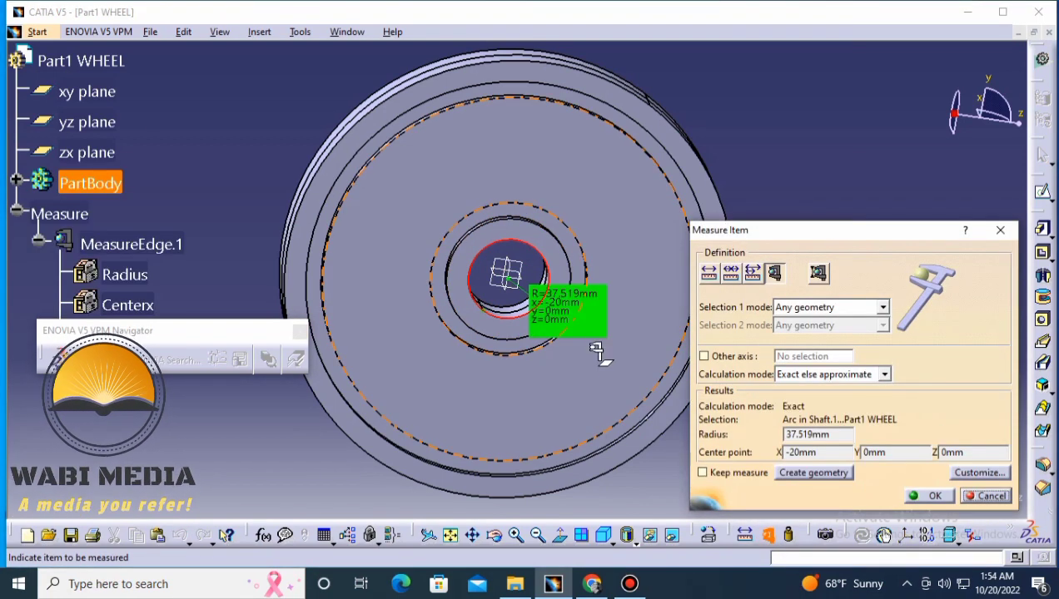
left_click(933, 497)
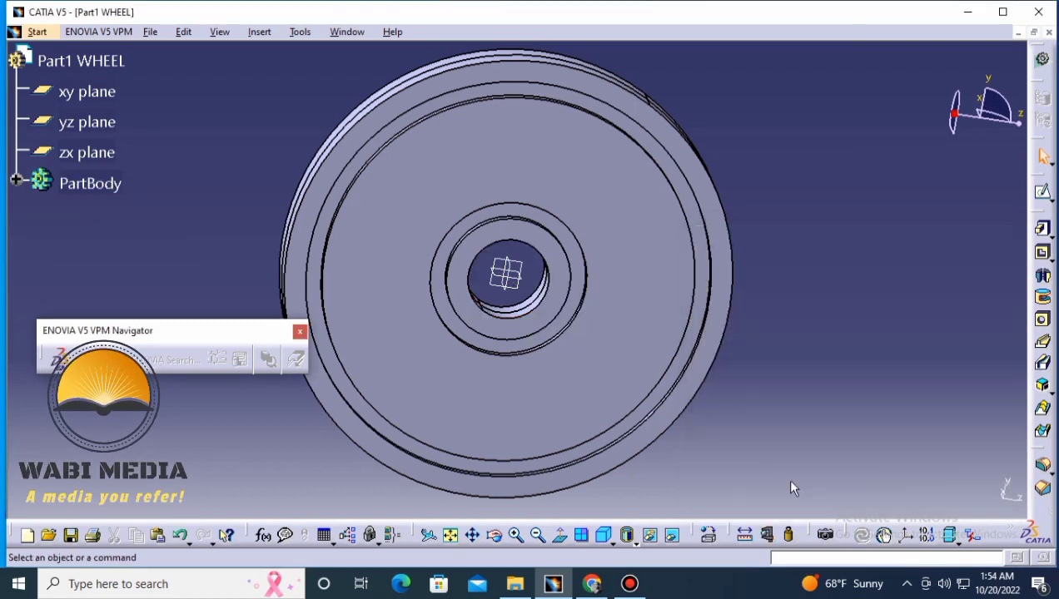
left_click(767, 536)
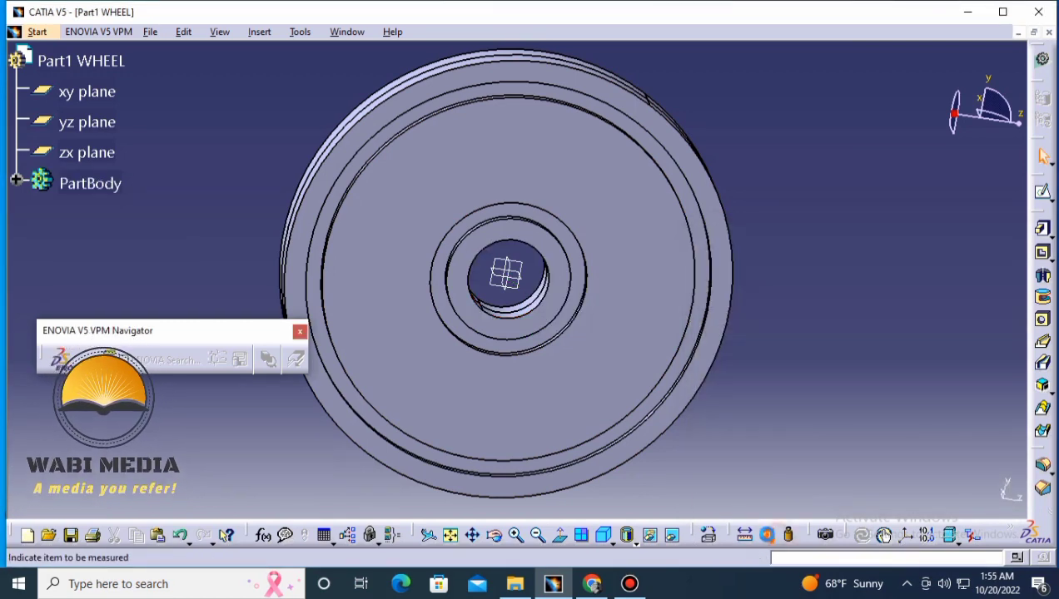
left_click(688, 410)
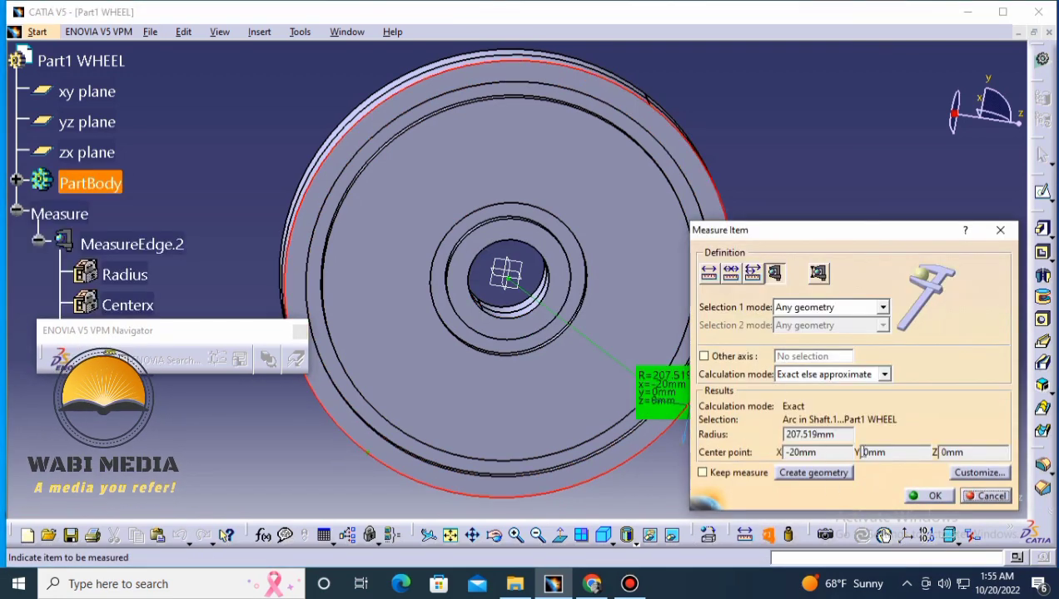
left_click(934, 497)
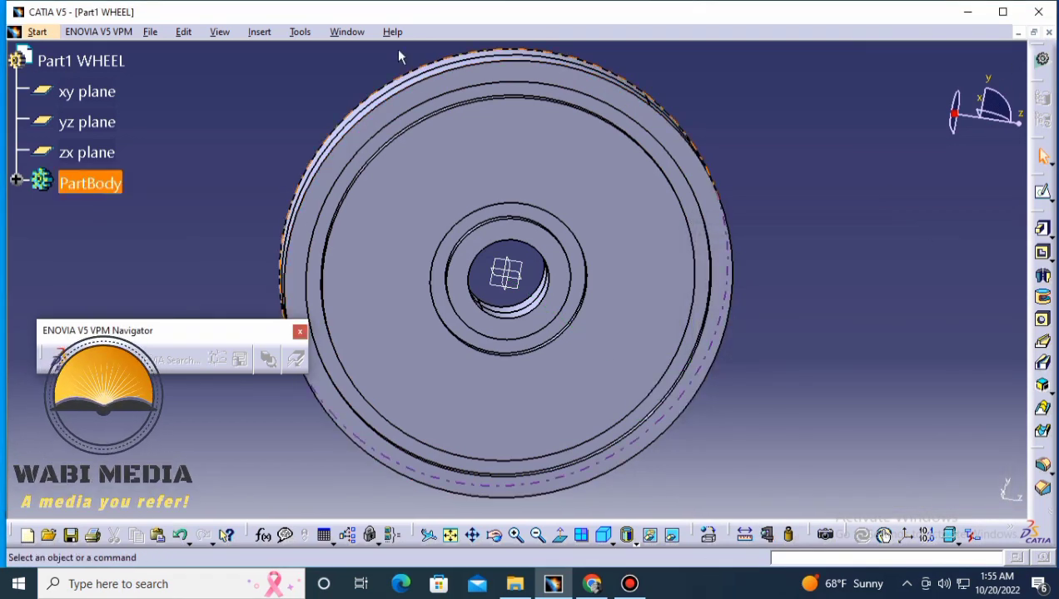
Save All to the Desktop as 'Part1 WHEEL.CATPart'.
left_click(37, 32)
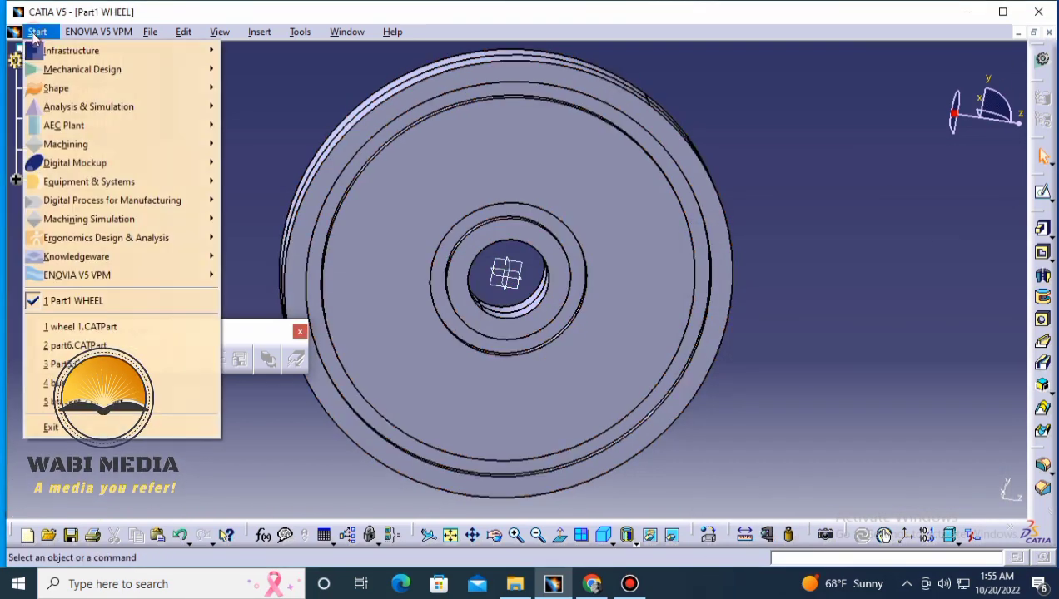
left_click(292, 120)
left_click(150, 32)
left_click(184, 164)
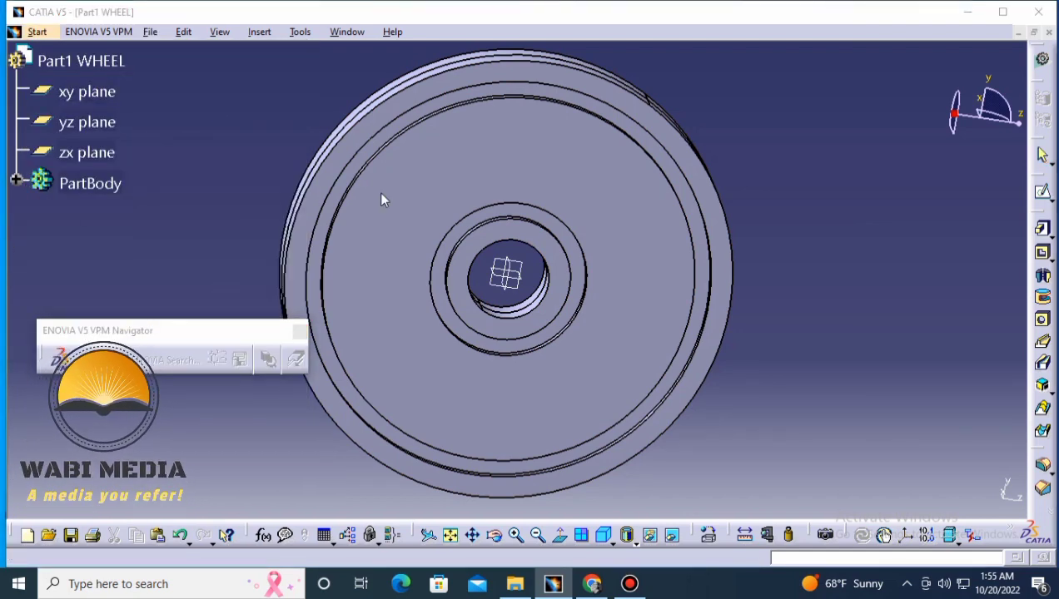
left_click(353, 223)
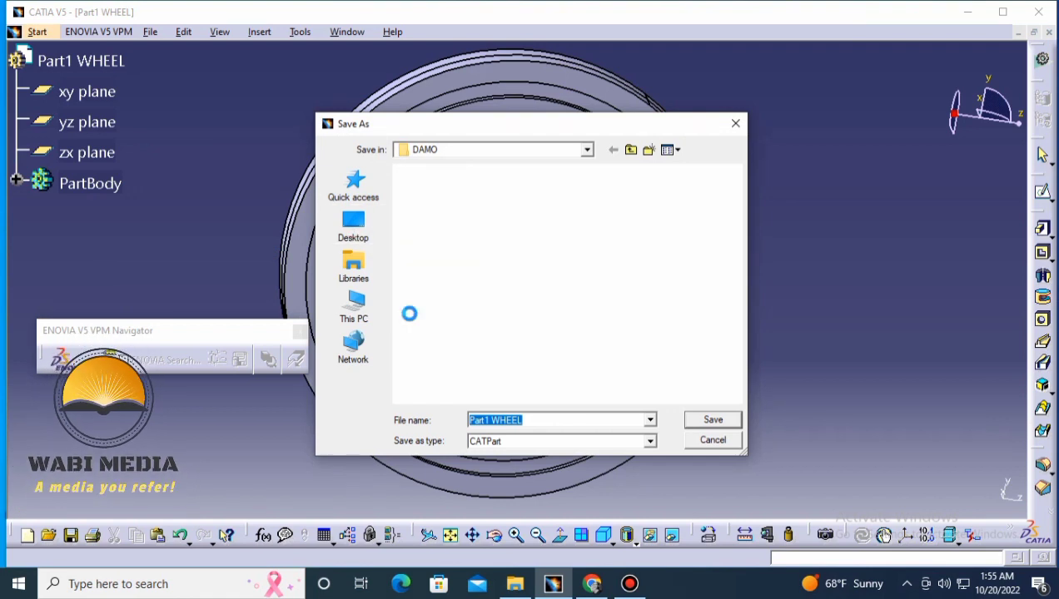
scroll(497, 374, "down", 2)
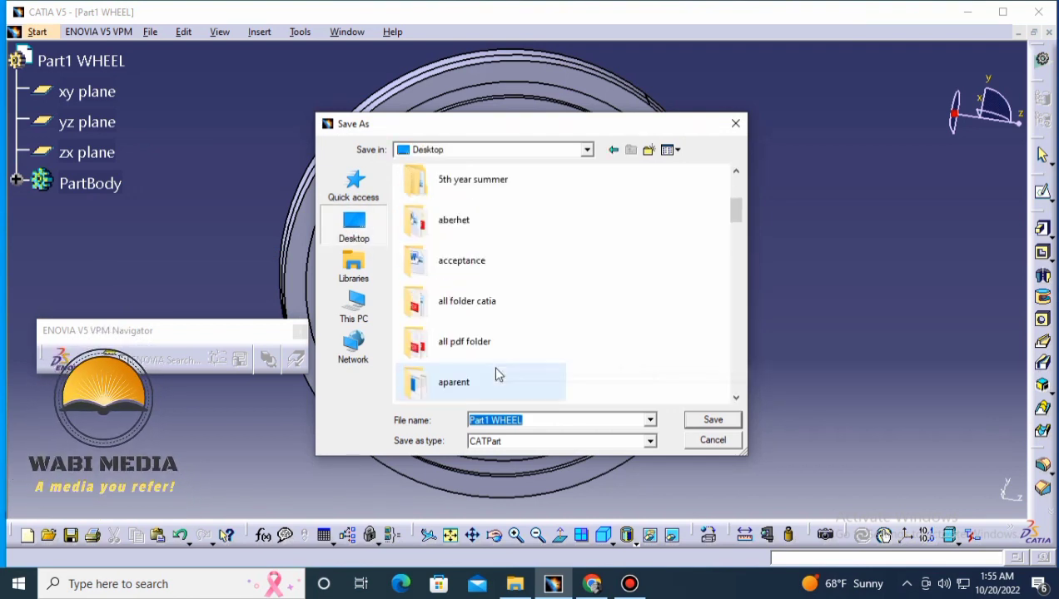
scroll(496, 373, "down", 2)
scroll(496, 373, "down", 2)
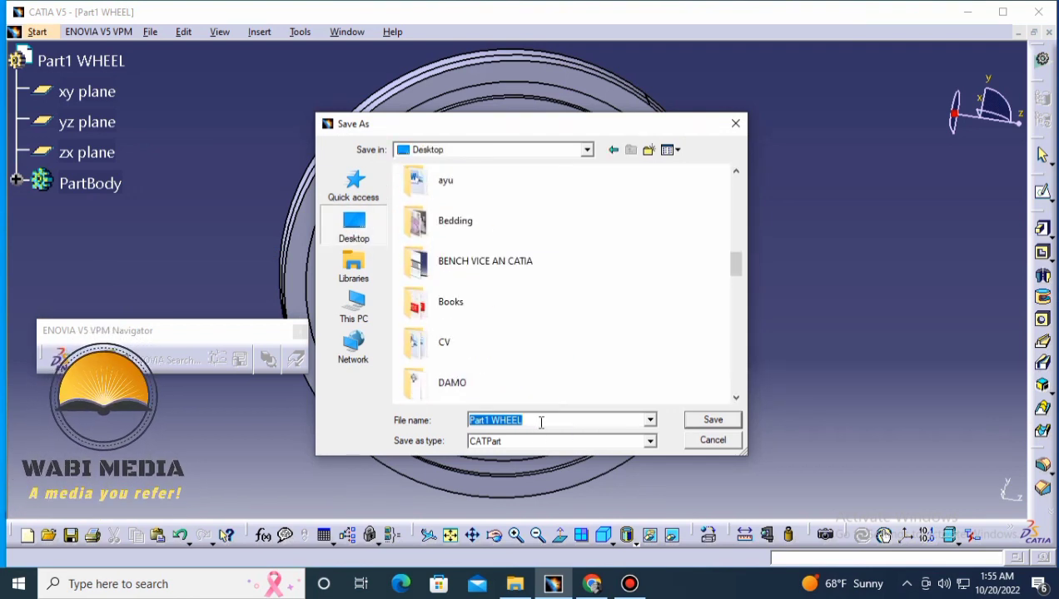
left_click(713, 423)
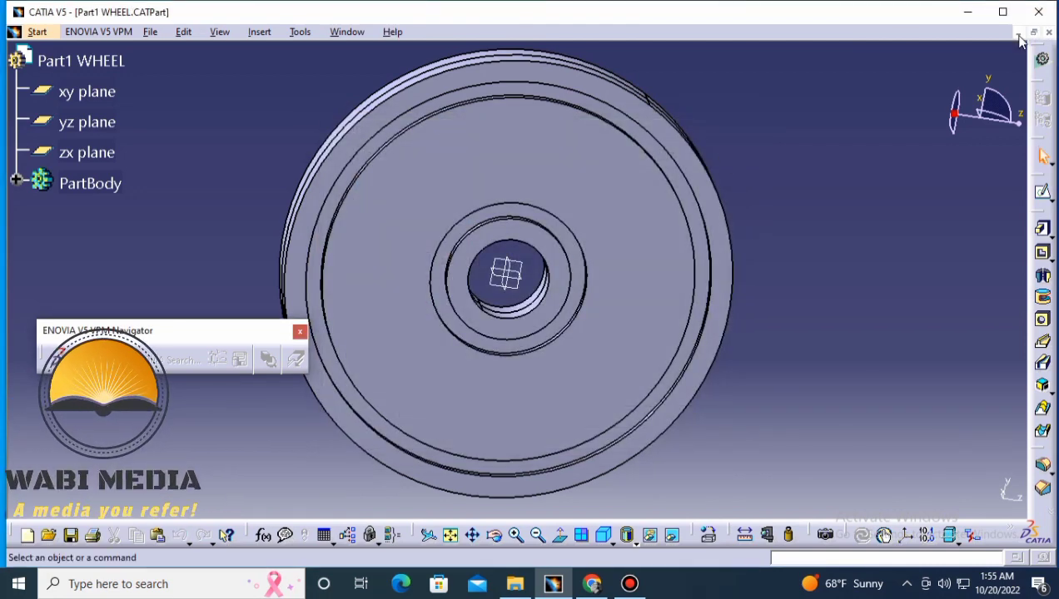
Expand PartBody in the specification tree and open Sketch.1 to review the profile.
key("F3")
key("F3")
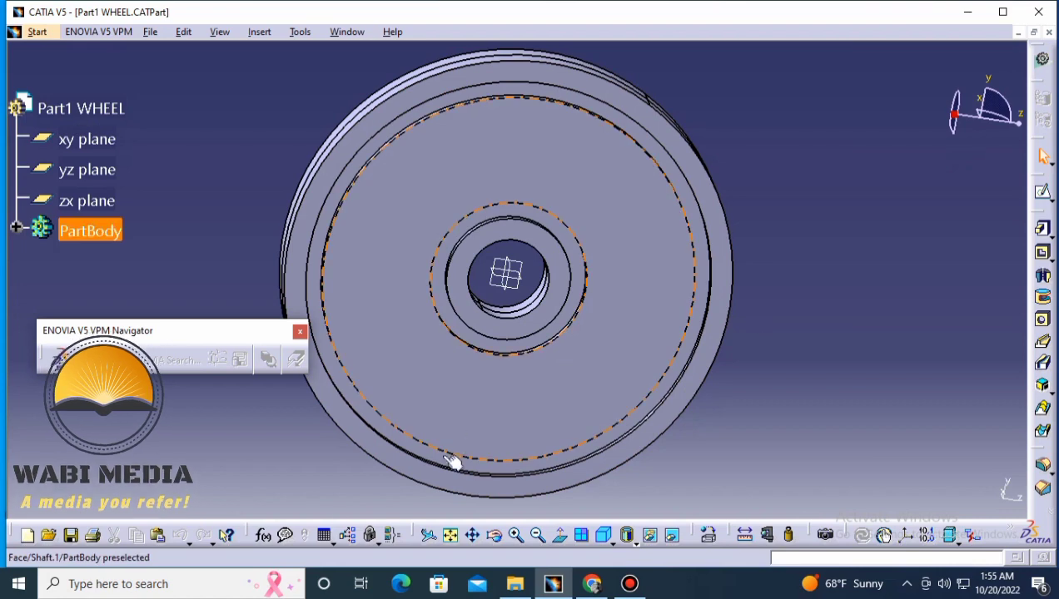
left_click(16, 230)
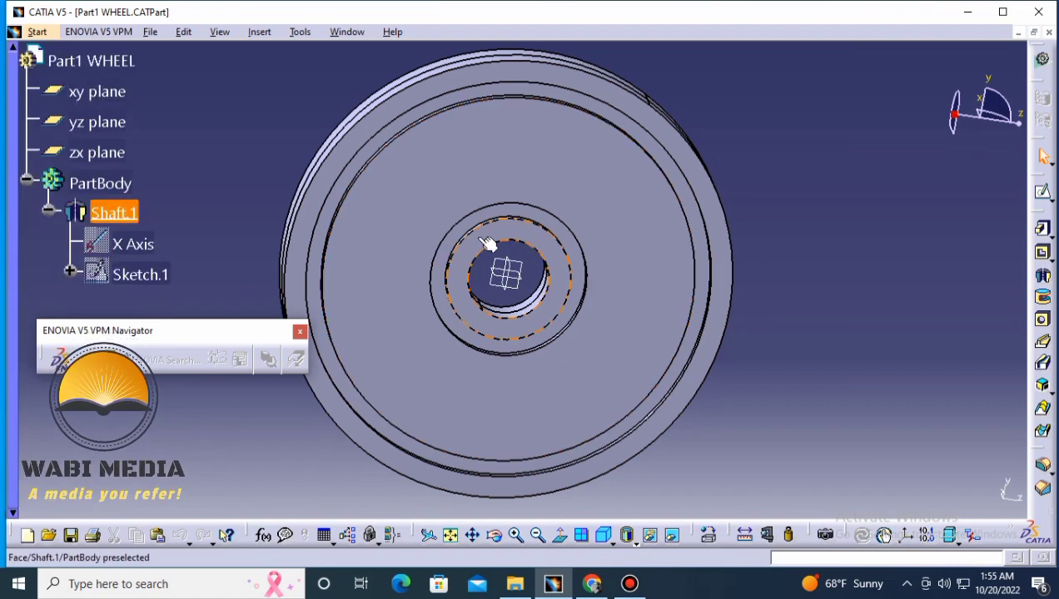
double_click(141, 275)
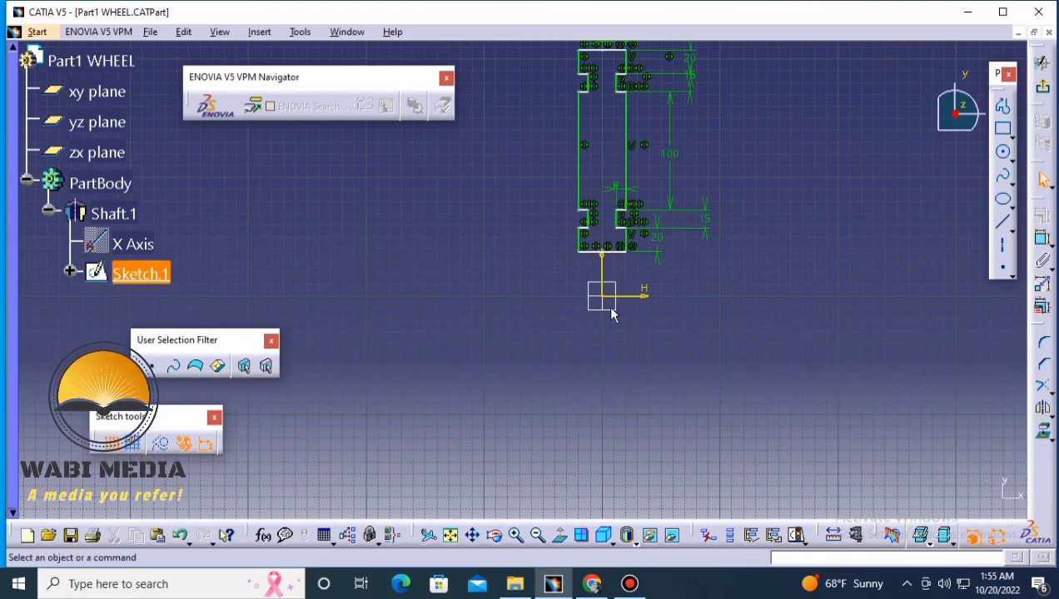
middle_click_drag(593, 441, 551, 478)
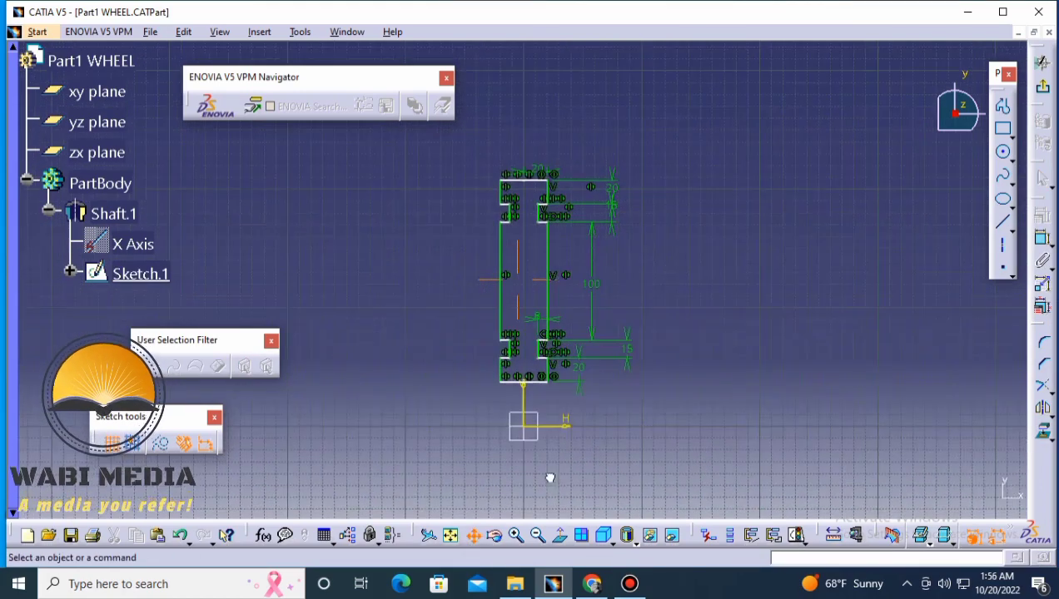
Exit the Sketcher, dismiss the invalid-destination warning and orbit the wheel obliquely.
left_click(1046, 94)
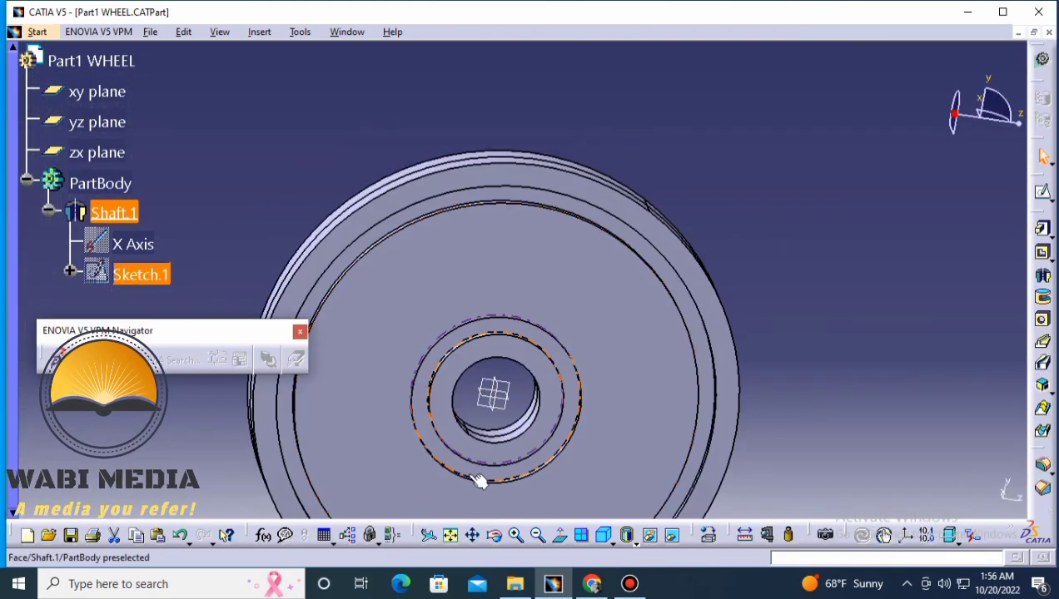
left_click_drag(447, 366, 668, 397)
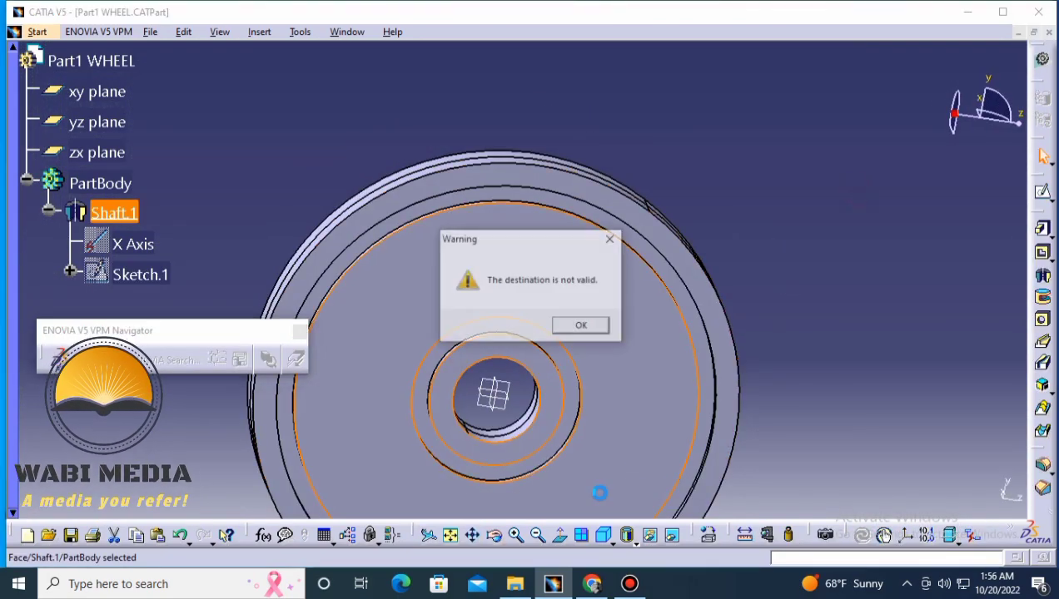
key("Return")
left_click(758, 342)
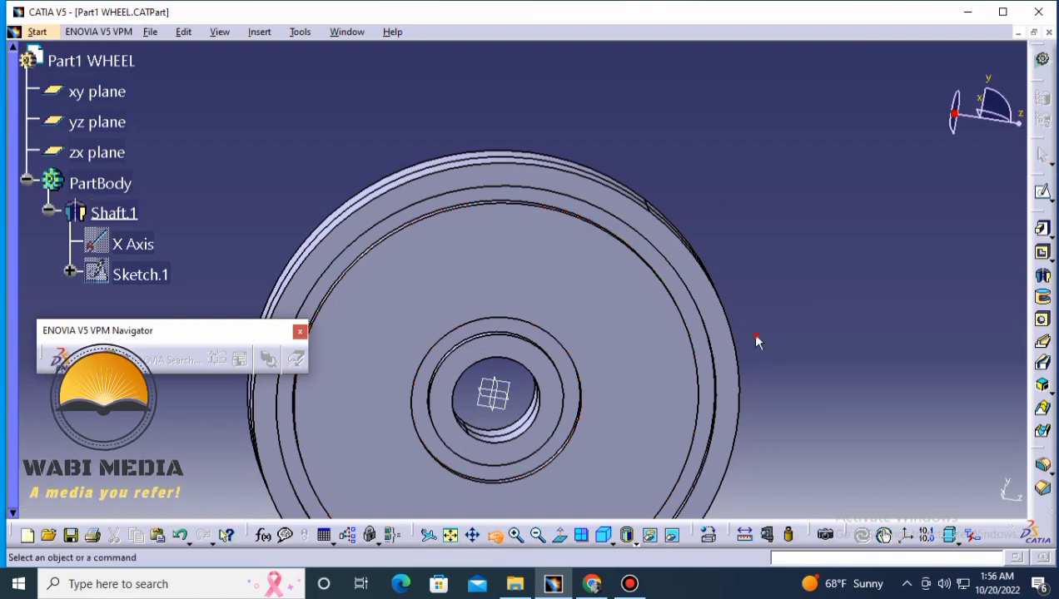
mouse_move(758, 342)
middle_mouse_down()
mouse_move(280, 379)
mouse_move(723, 352)
middle_mouse_up()
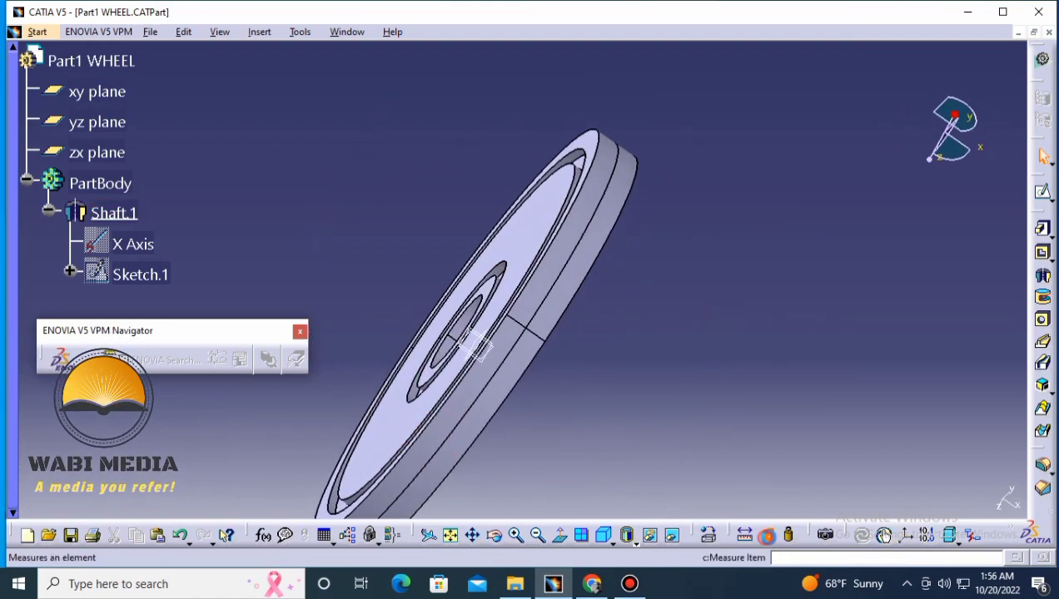
Re-measure the 207.519 mm outer rim radius, then close Part1 WHEEL and save changes.
left_click(767, 534)
left_click(551, 263)
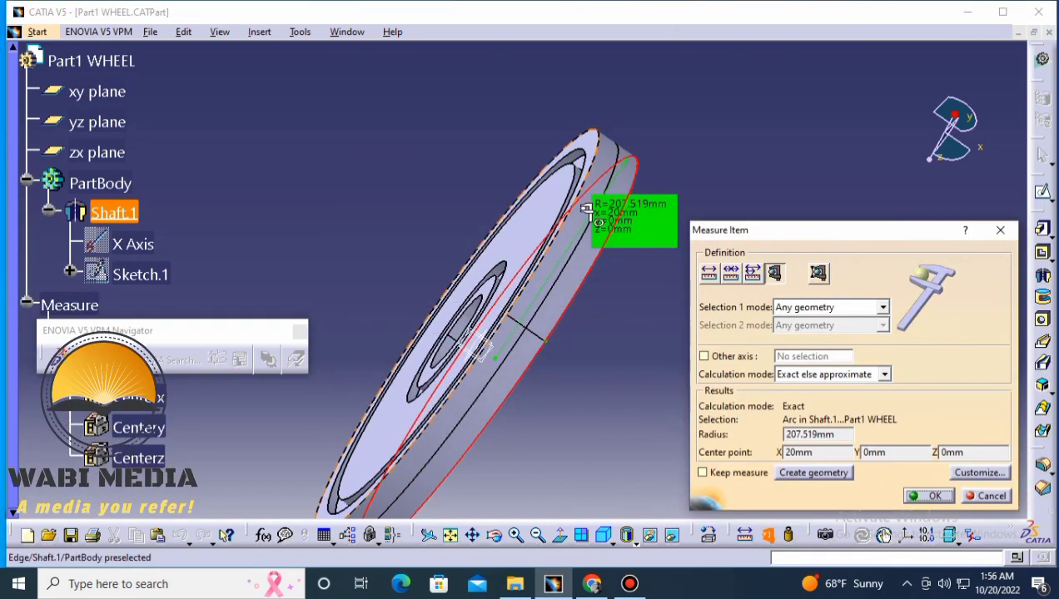
left_click(988, 496)
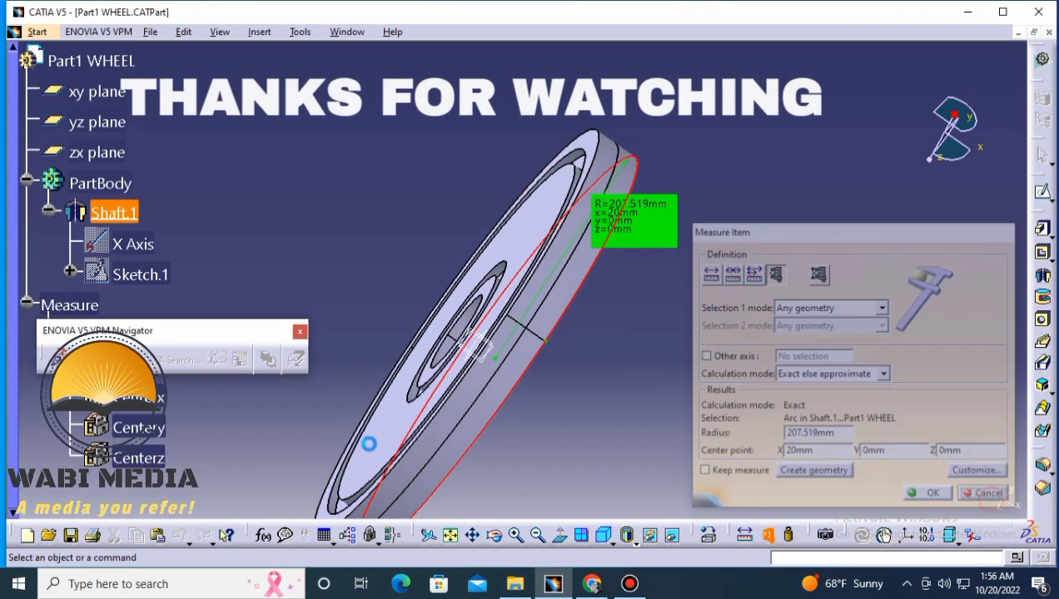
left_click(1049, 33)
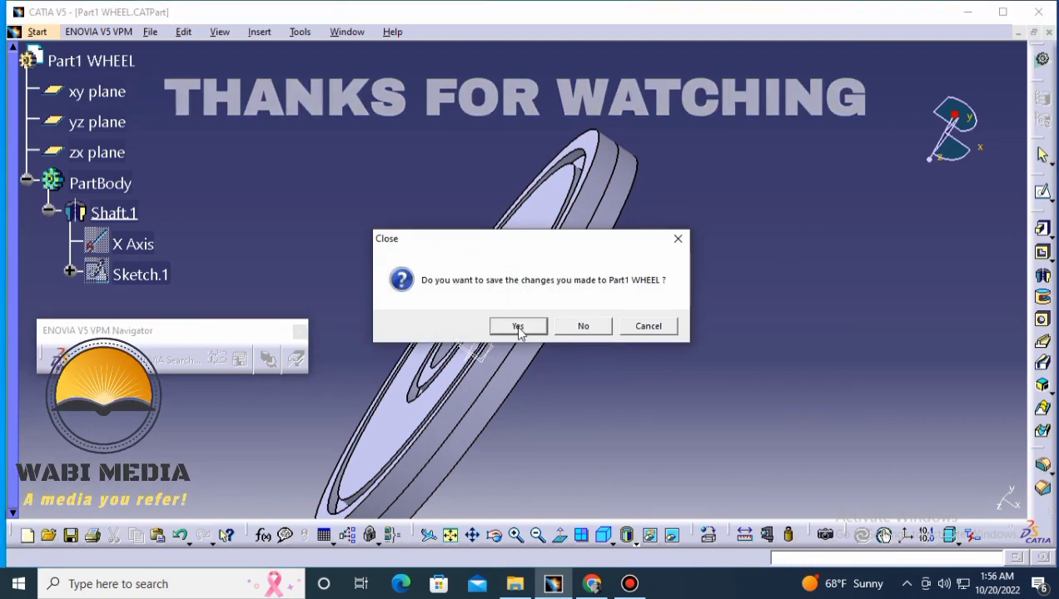